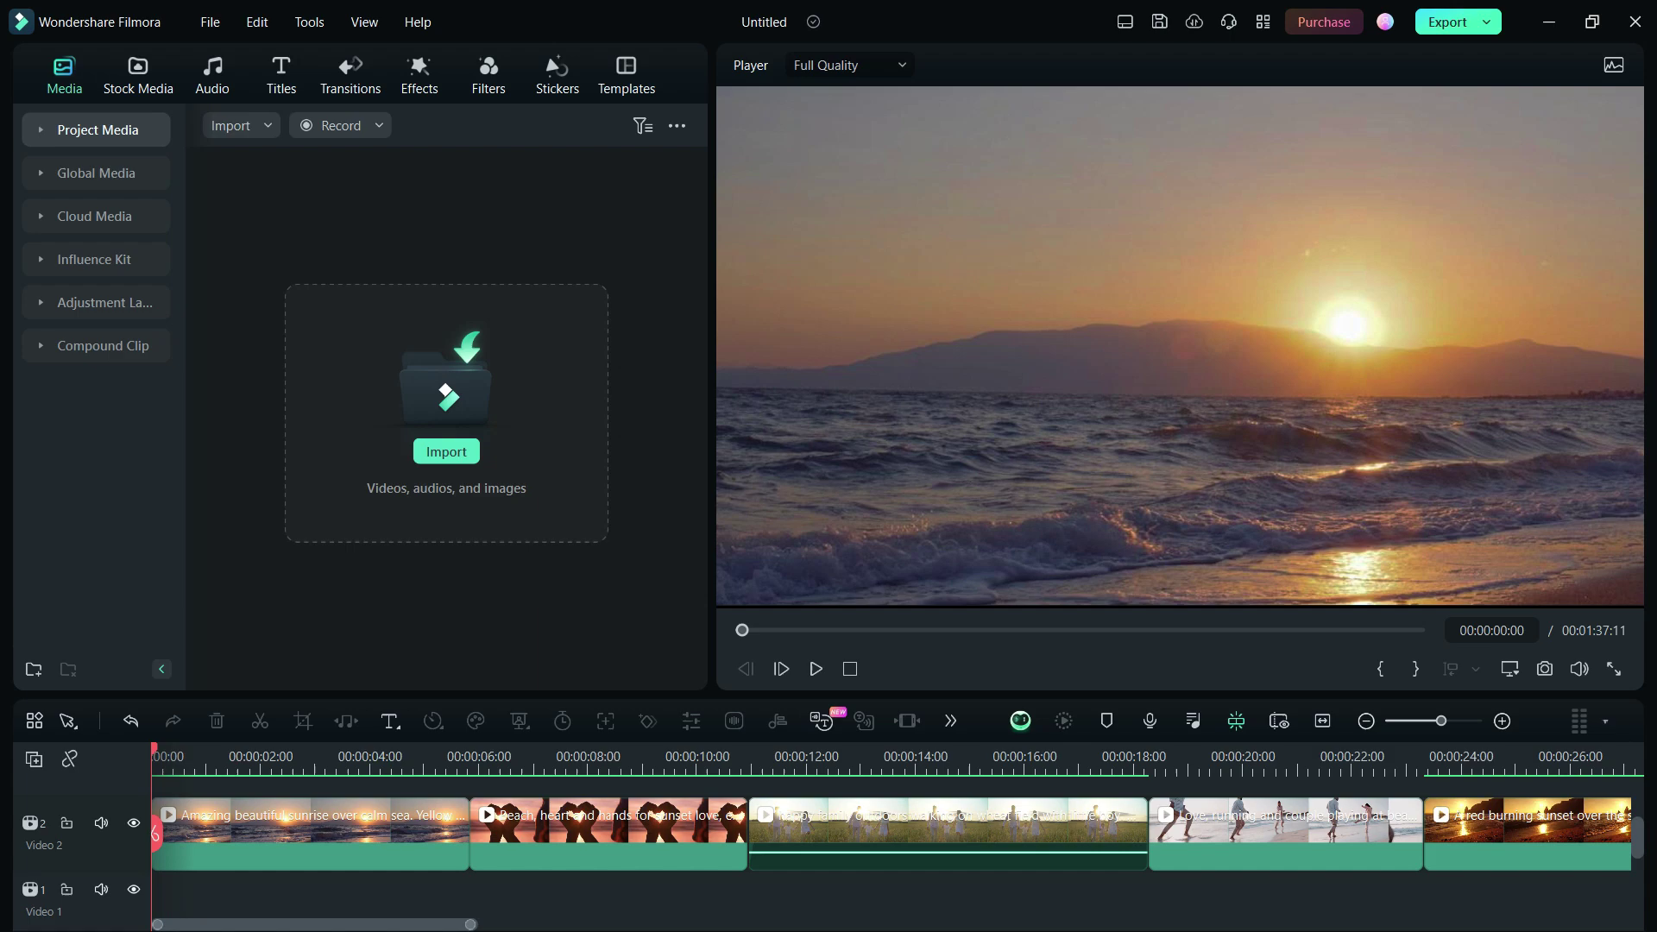
# Step: Place the 'Enjoy Summer Time' cartoon beach stock clip at the start of Video 2 and preview it
pyautogui.click(142, 74)
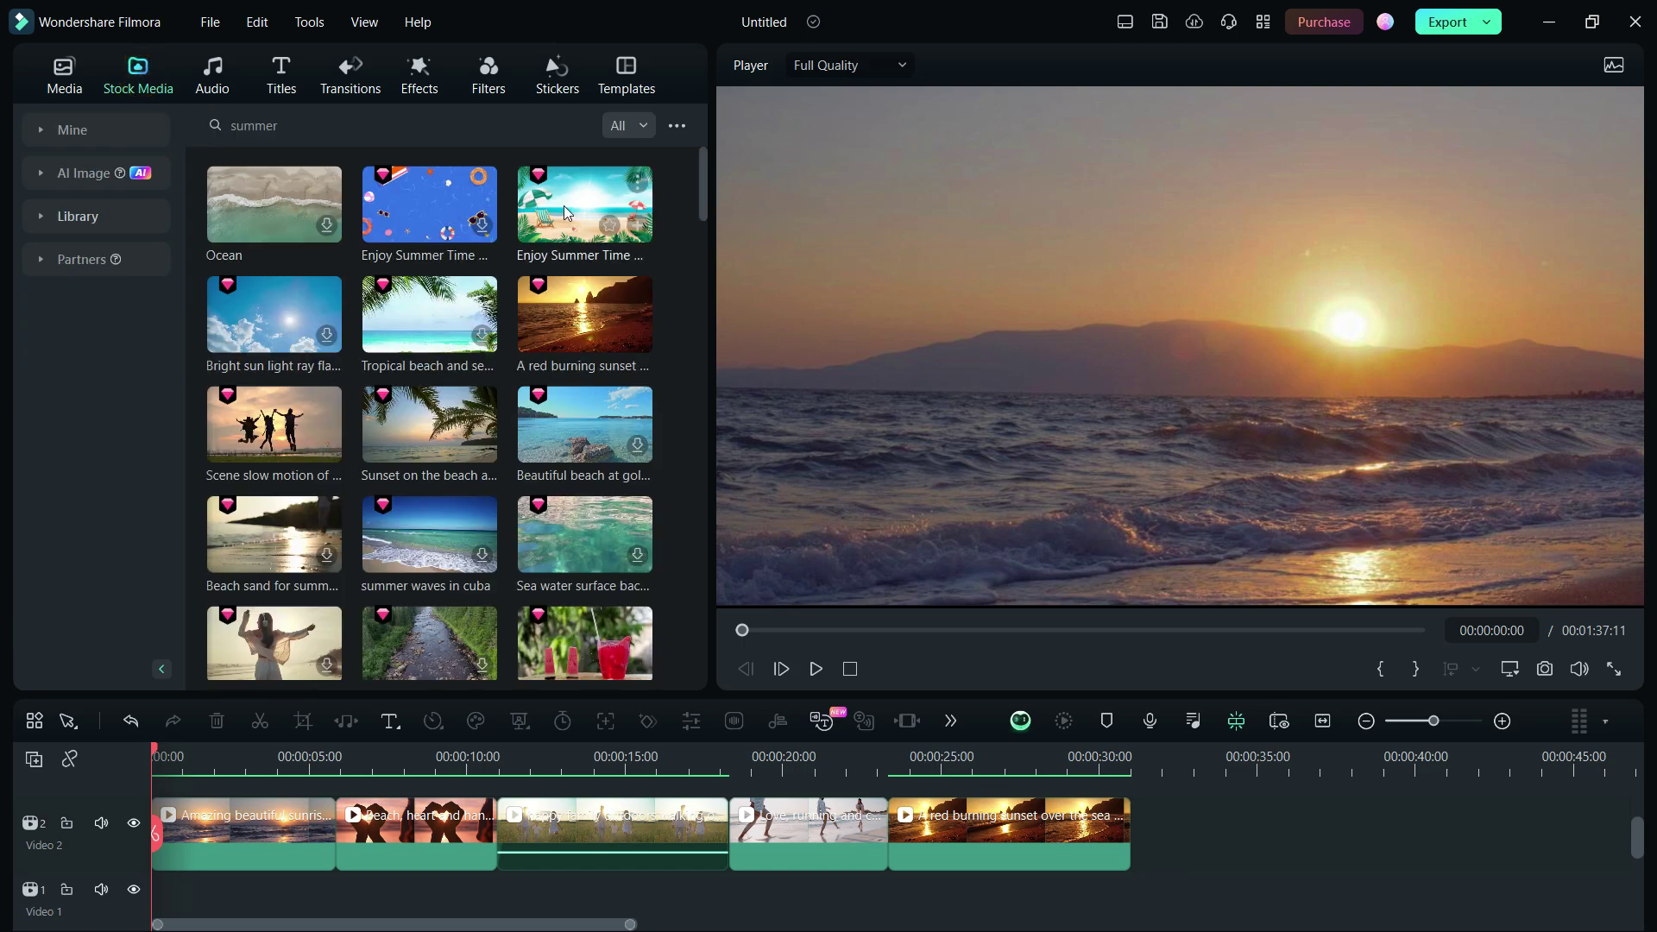
pyautogui.moveTo(1184, 821); pyautogui.dragTo(155, 863)
pyautogui.moveTo(1036, 837); pyautogui.dragTo(1267, 837)
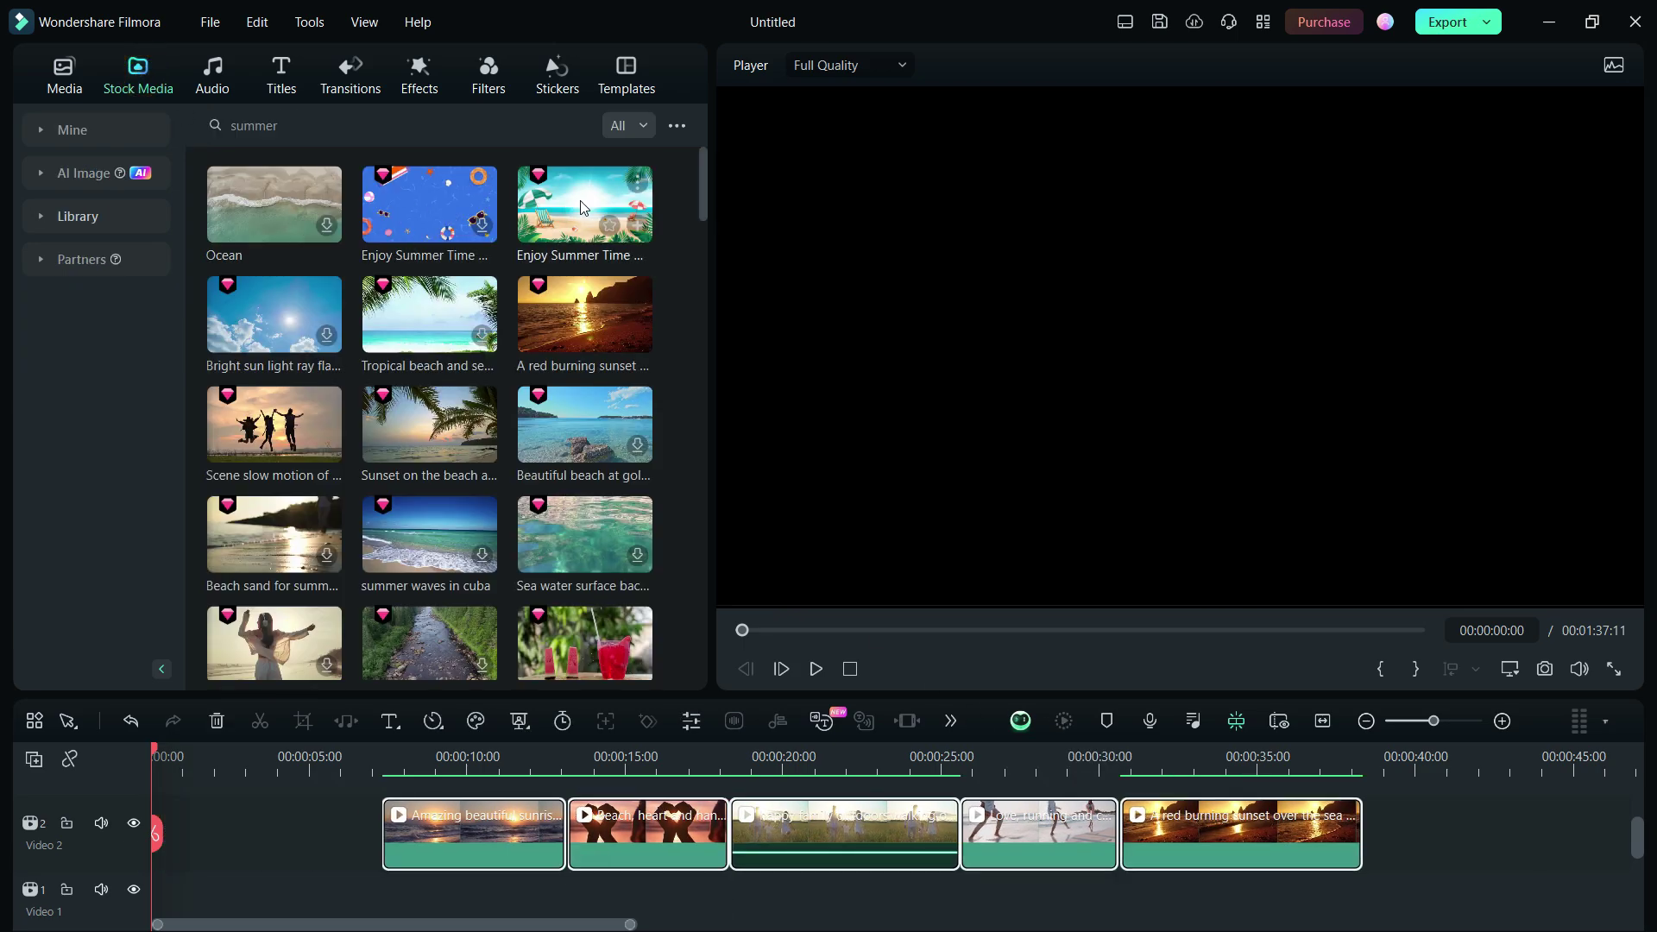
pyautogui.moveTo(198, 802); pyautogui.dragTo(203, 837)
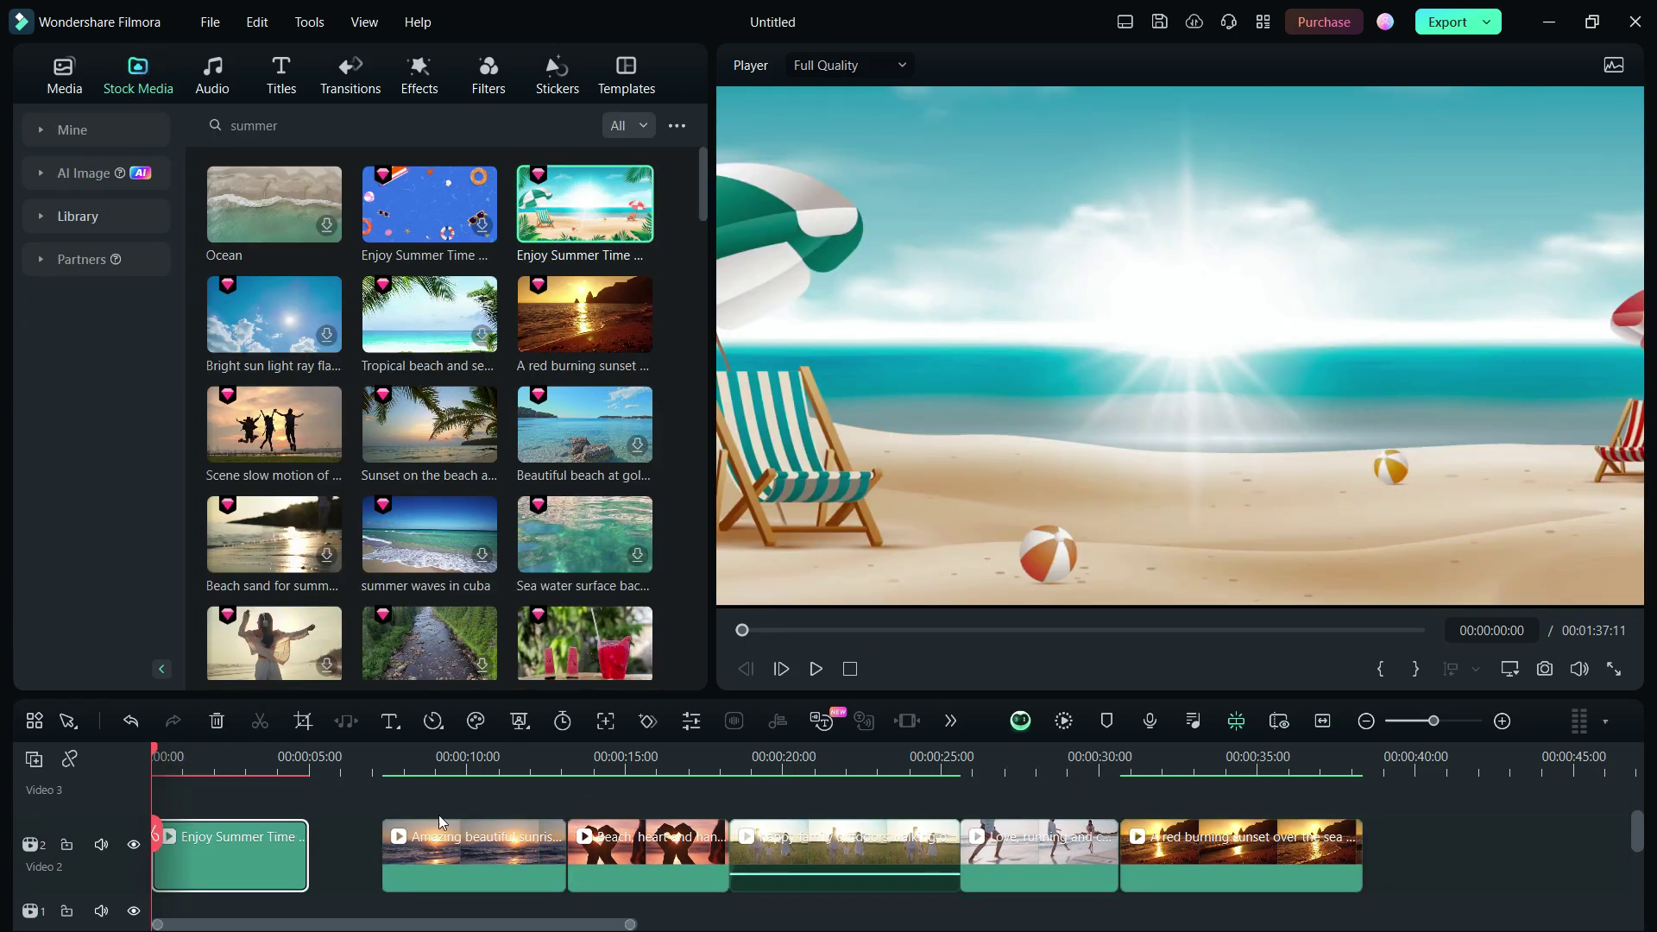
pyautogui.click(816, 669)
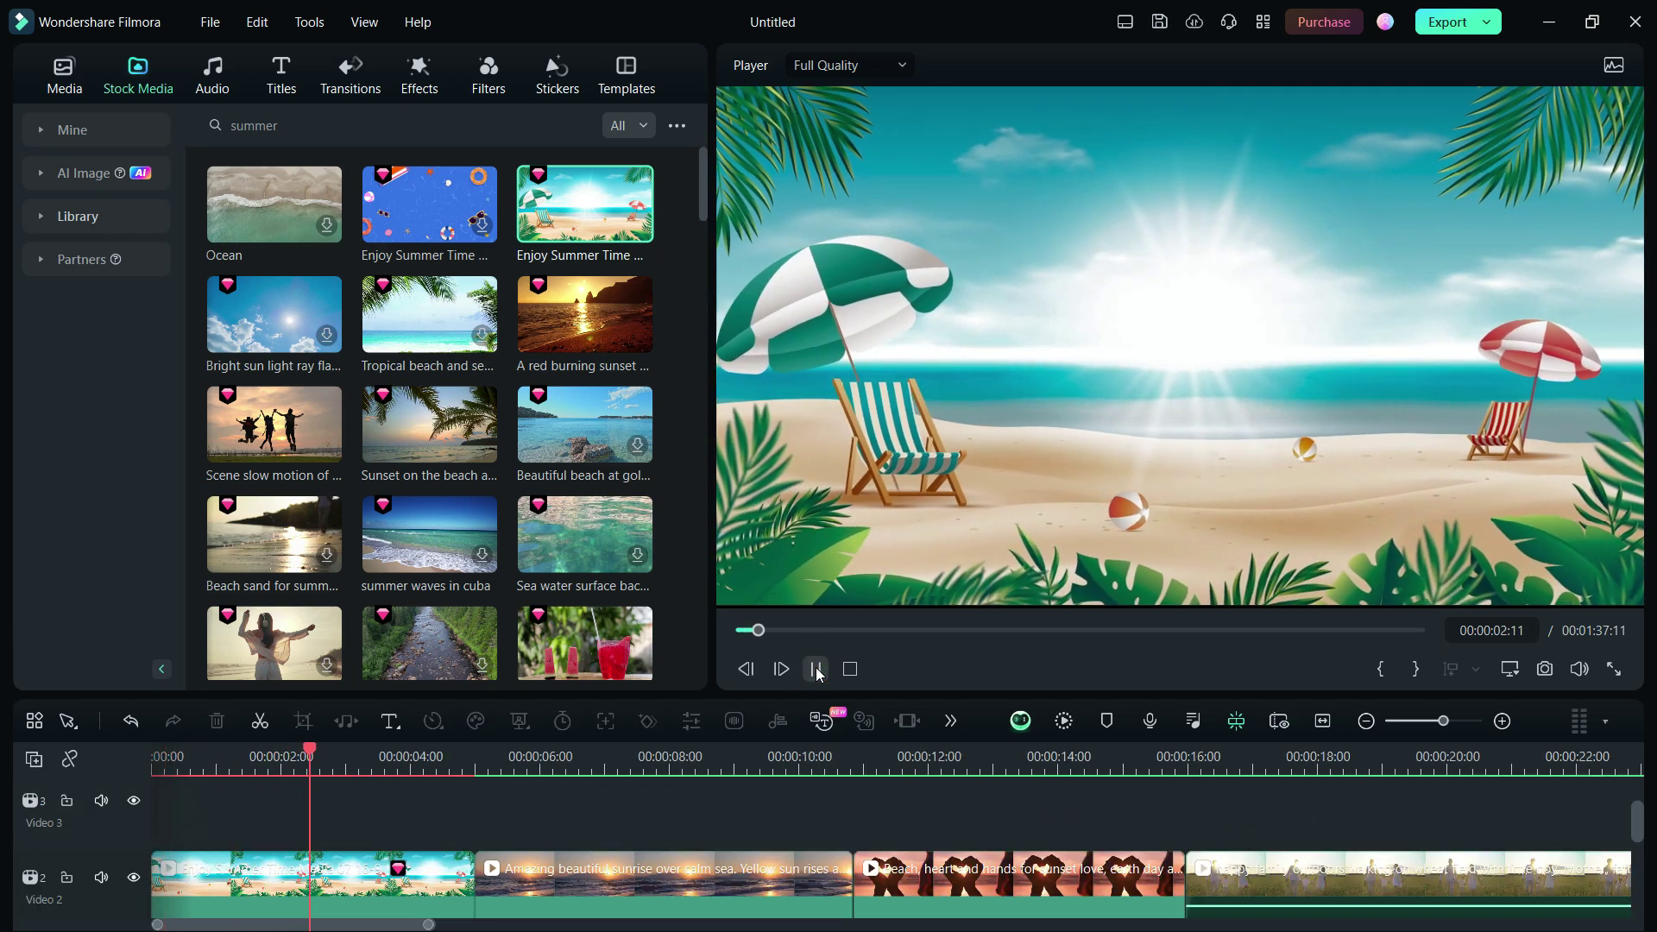
pyautogui.click(815, 668)
# Step: Search the Titles library for 'summer'
pyautogui.click(285, 78)
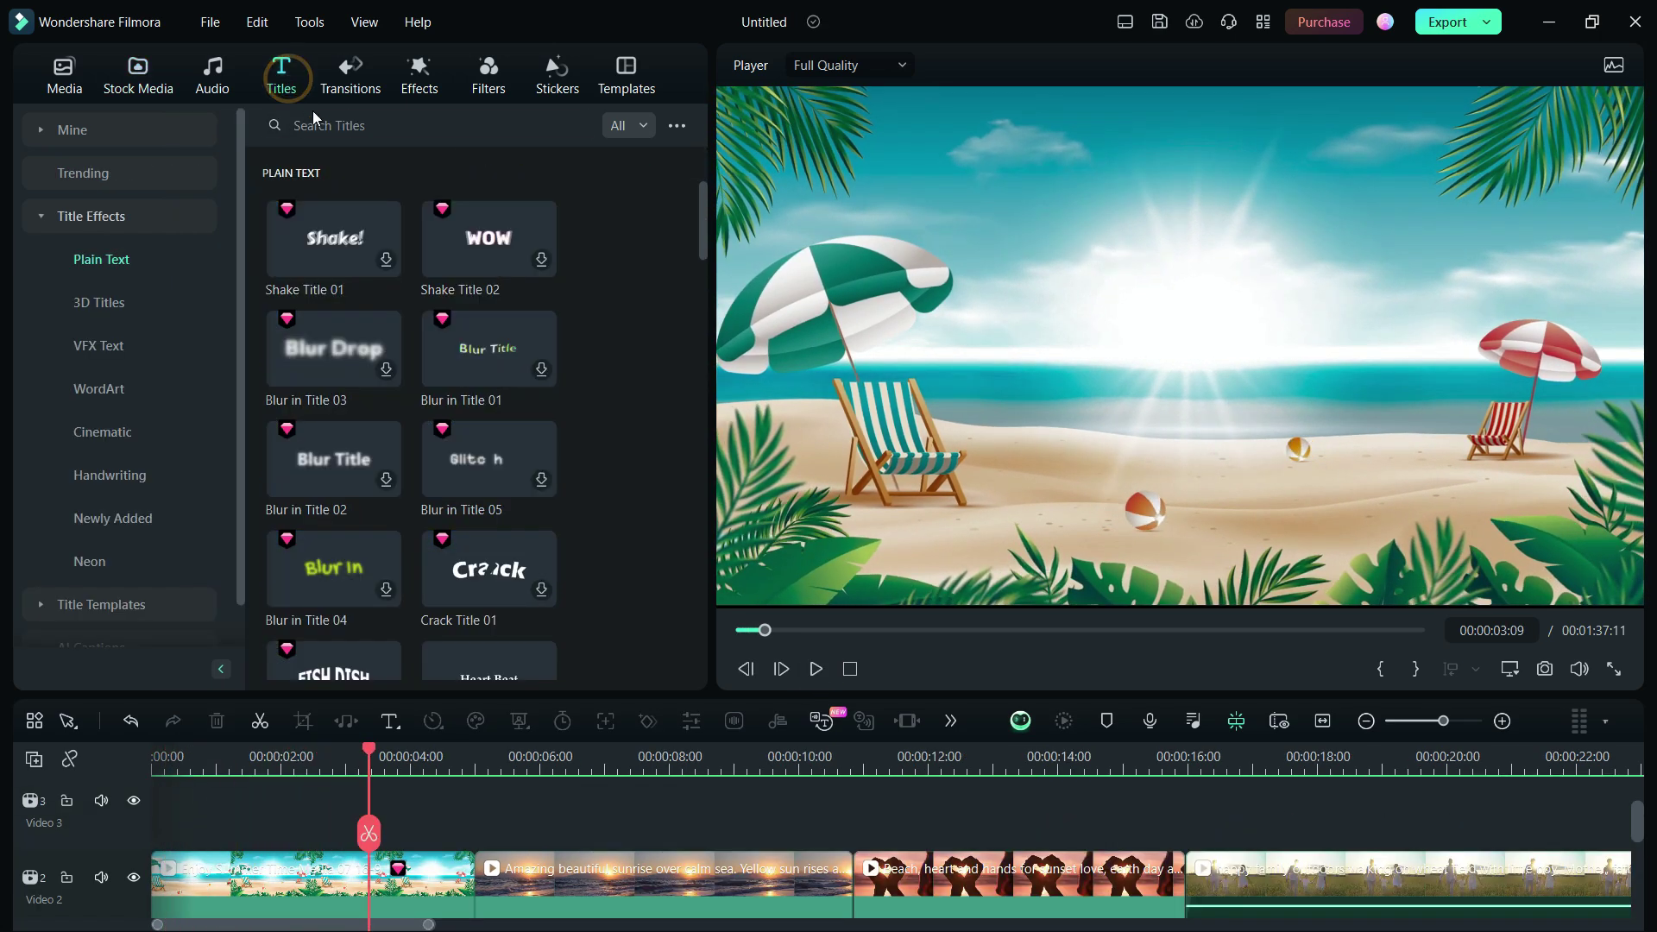
pyautogui.click(358, 126)
pyautogui.write('s')
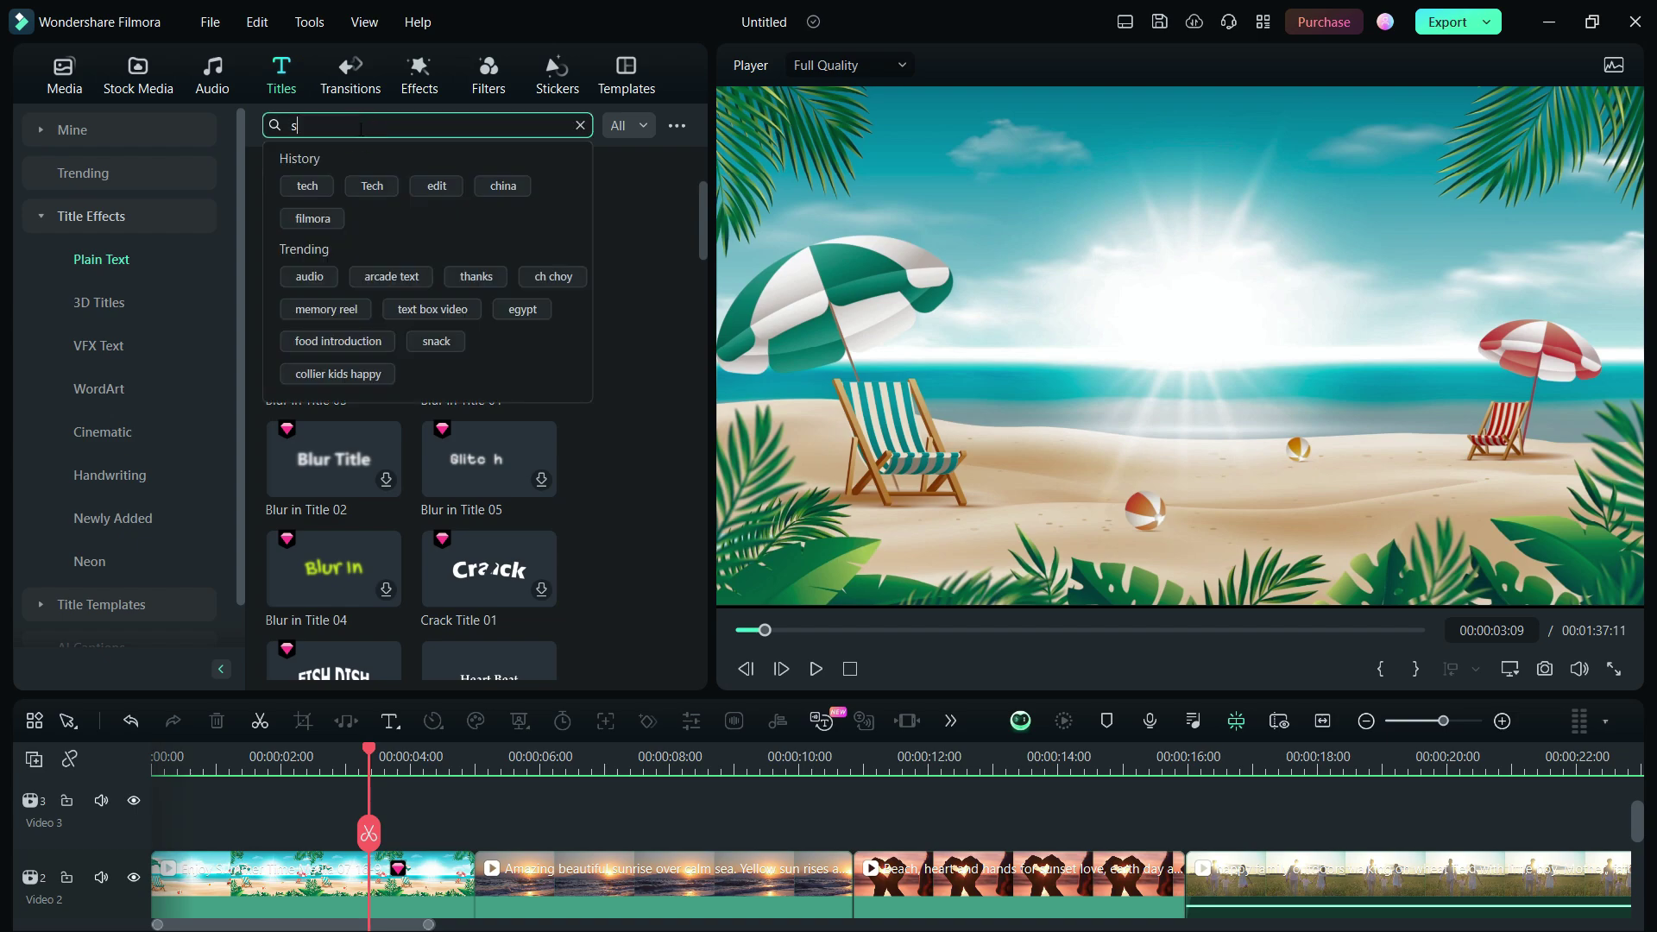
pyautogui.write('ummer')
pyautogui.press('Return')
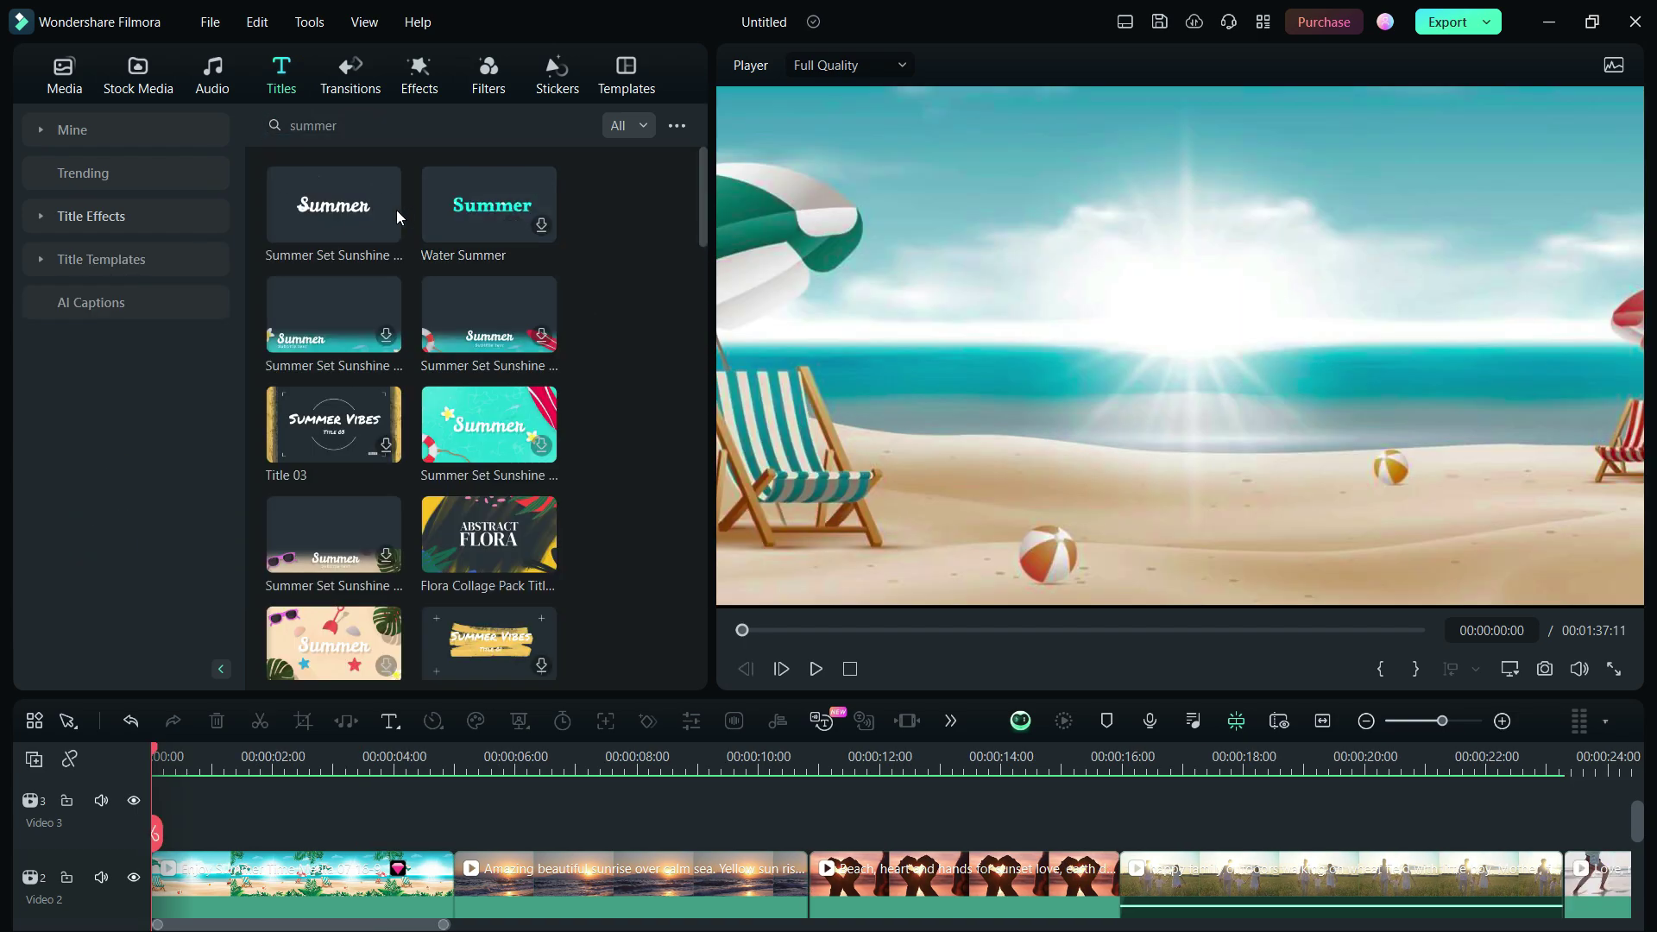
# Step: Preview the white Summer, teal pool, sunglasses FELIZ NATAL and fruit-drink holiday titles
pyautogui.click(333, 212)
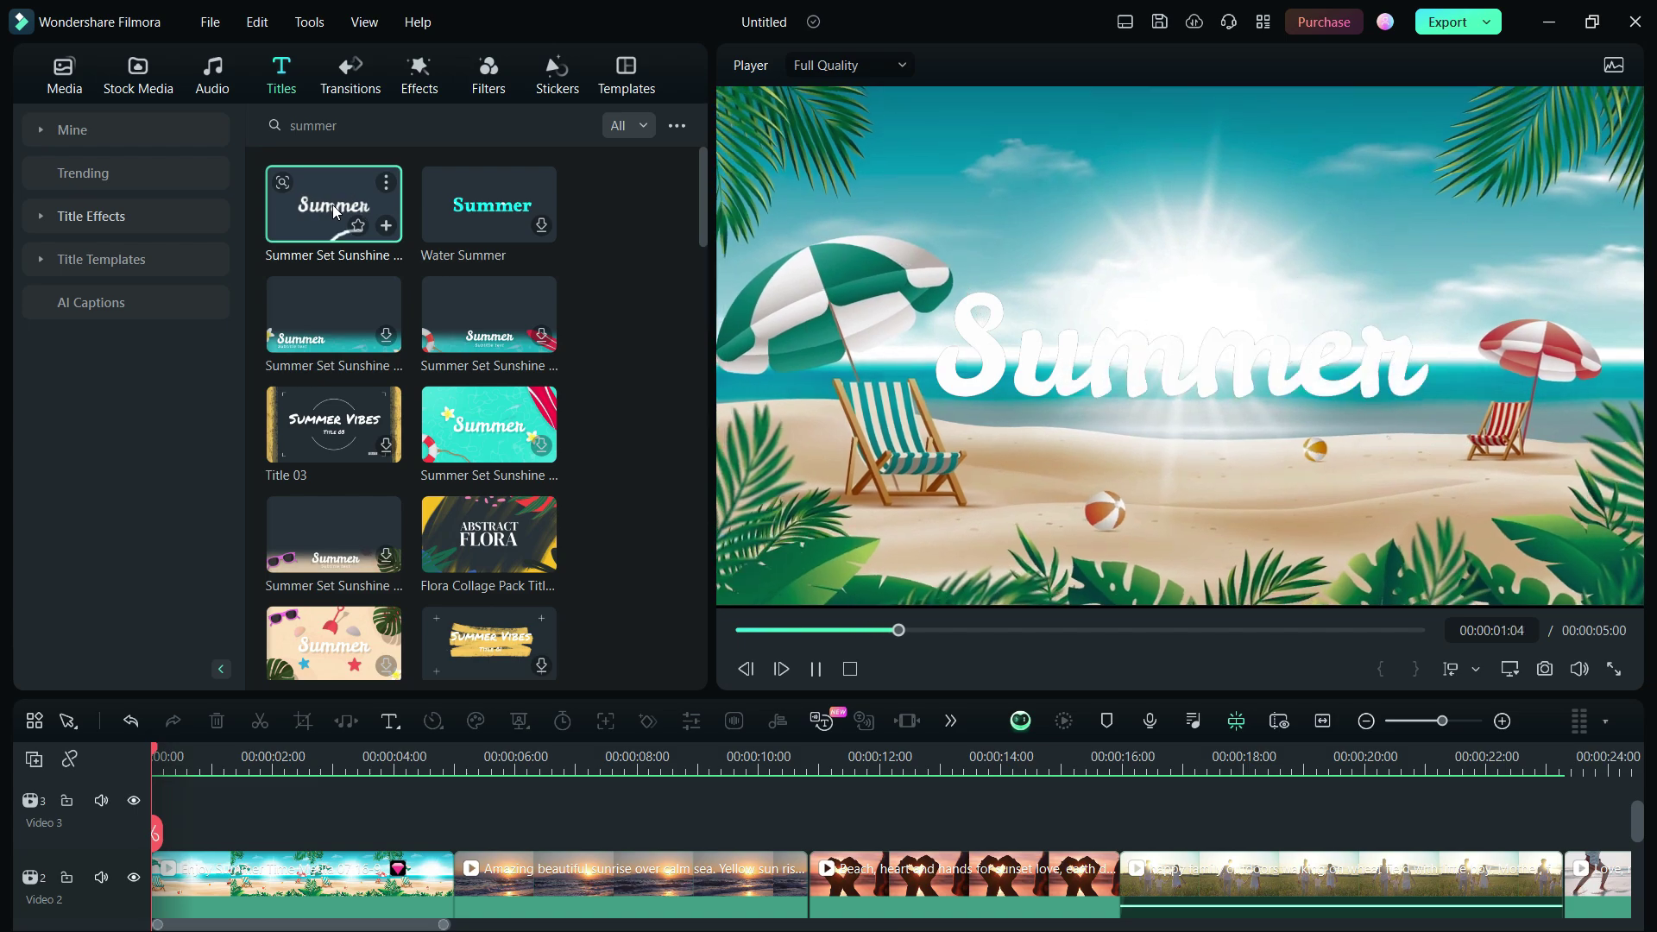
pyautogui.click(490, 423)
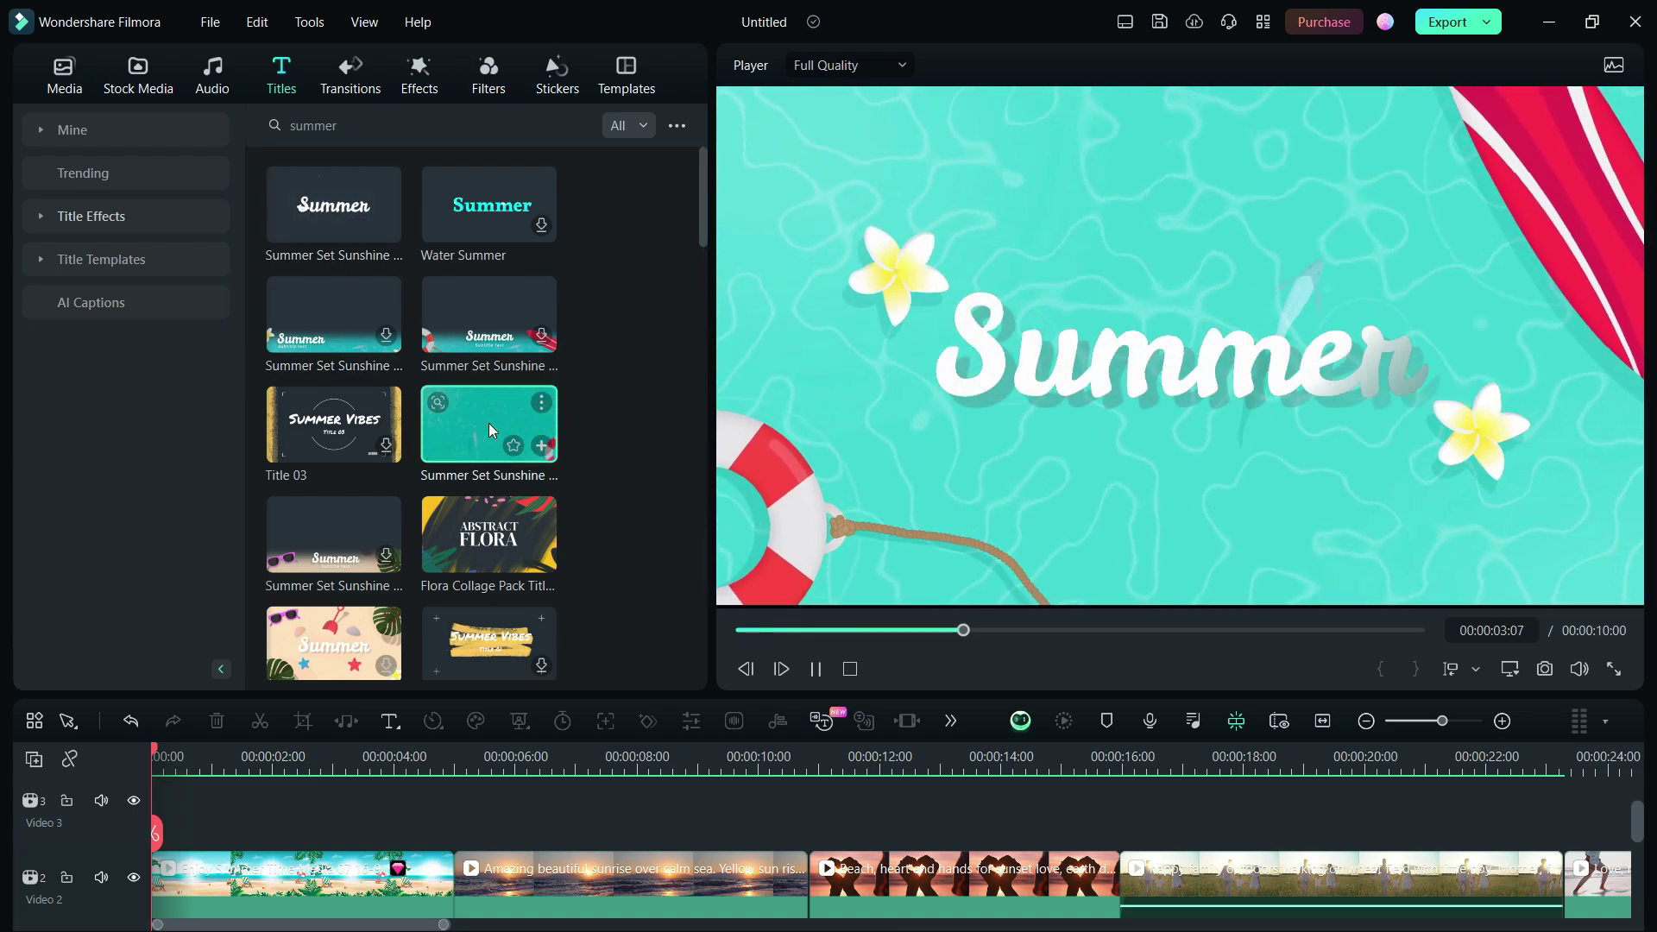
pyautogui.scroll(-10, 414, 474)
pyautogui.click(334, 539)
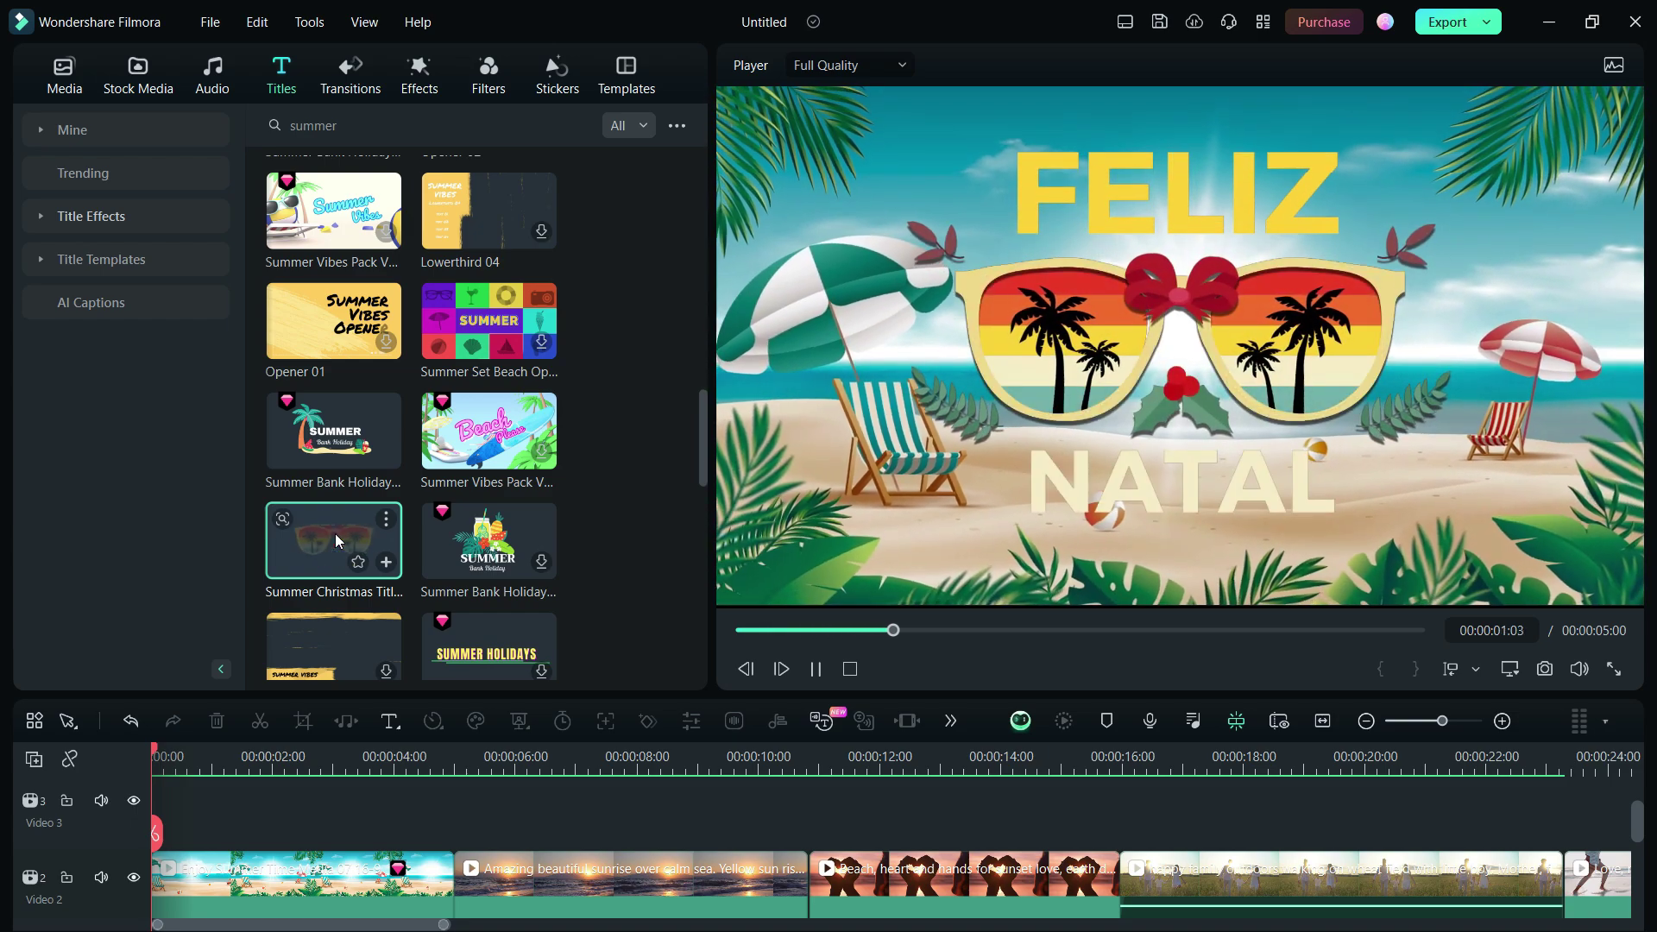
pyautogui.click(489, 539)
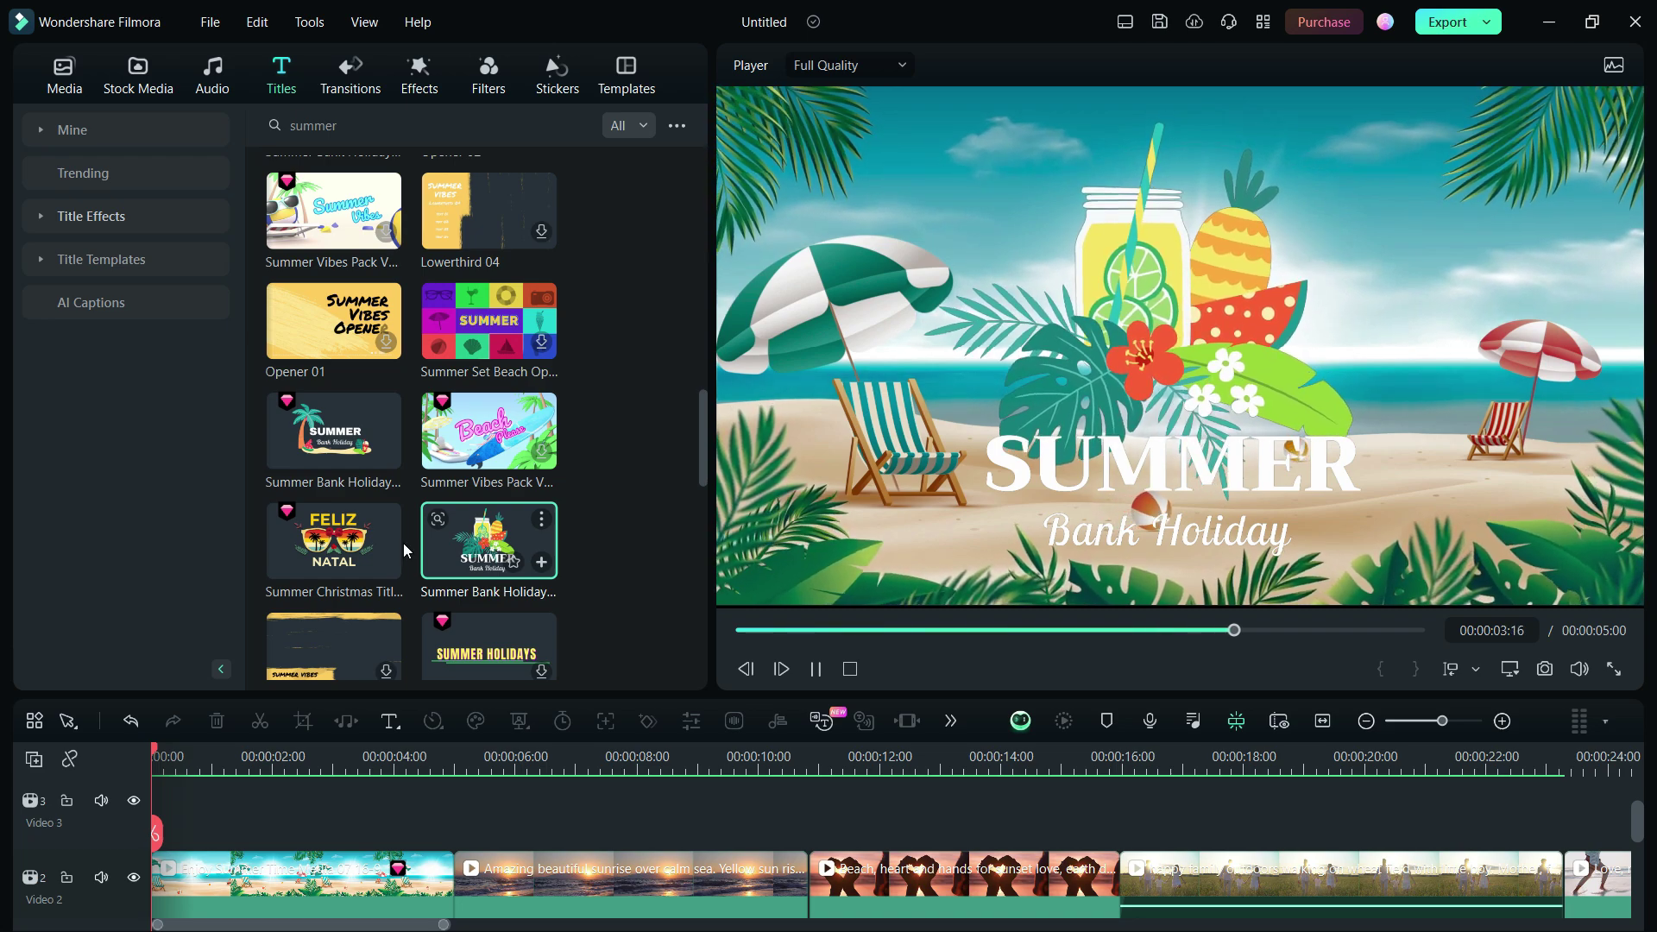
# Step: Add the sunglasses title over the opening clip, changing FELIZ to FAREWELL and NATAL to purple SUMMER TRIP
pyautogui.moveTo(371, 544); pyautogui.dragTo(259, 820)
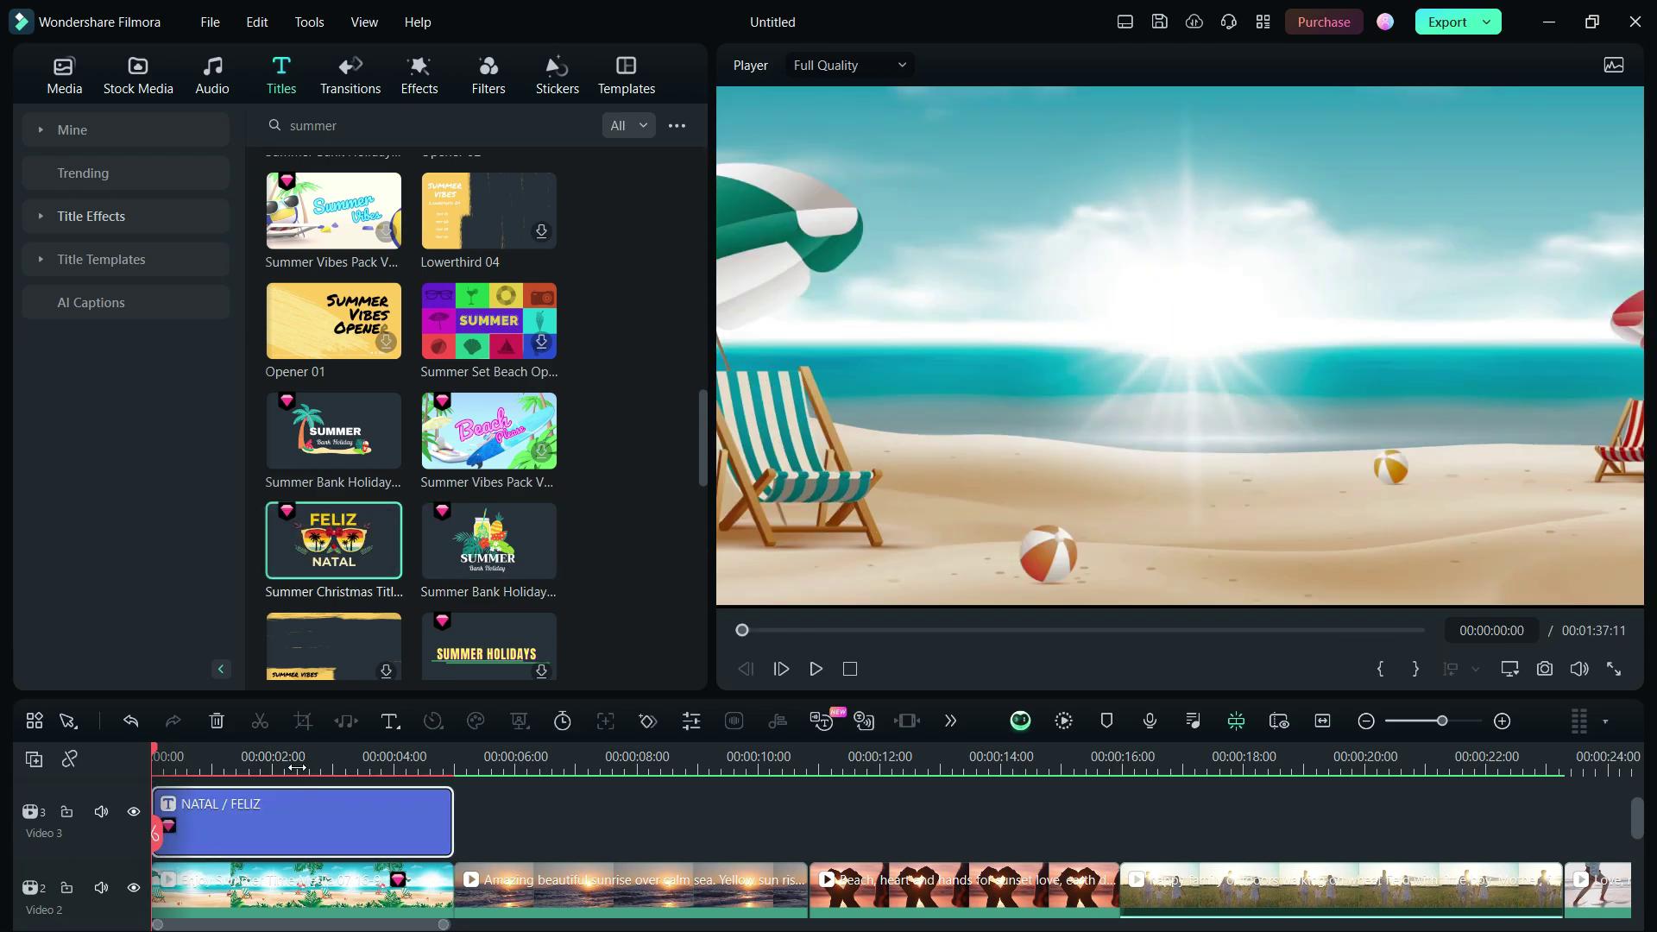
pyautogui.doubleClick(1347, 185)
pyautogui.write('FAREWELL')
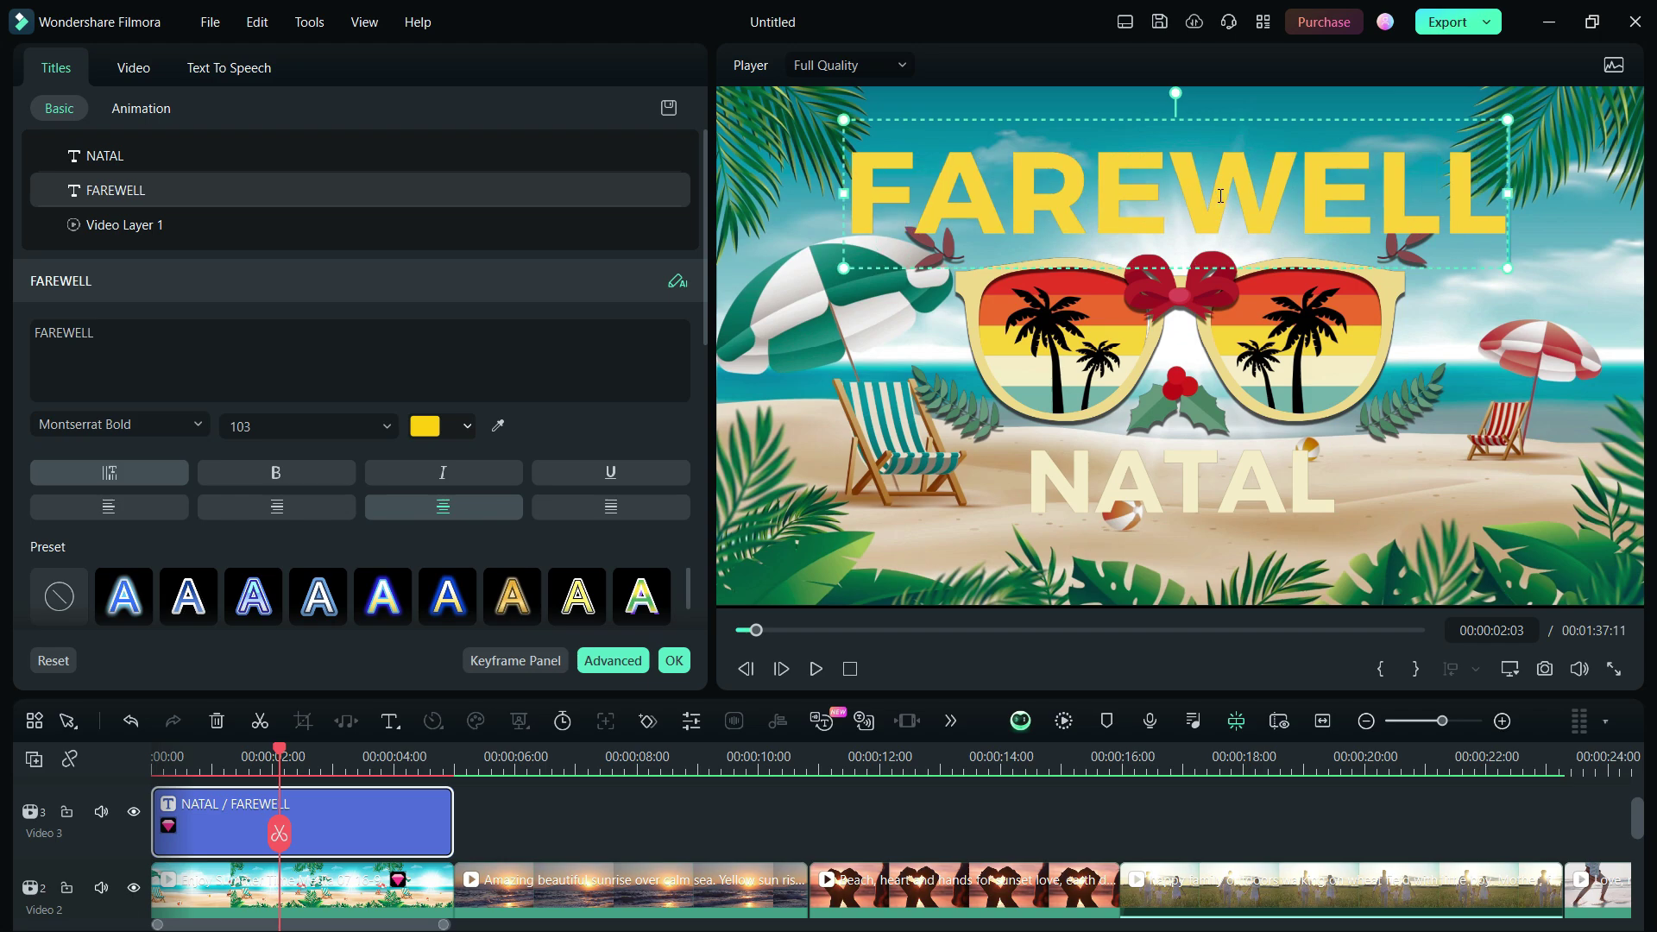
pyautogui.doubleClick(1174, 493)
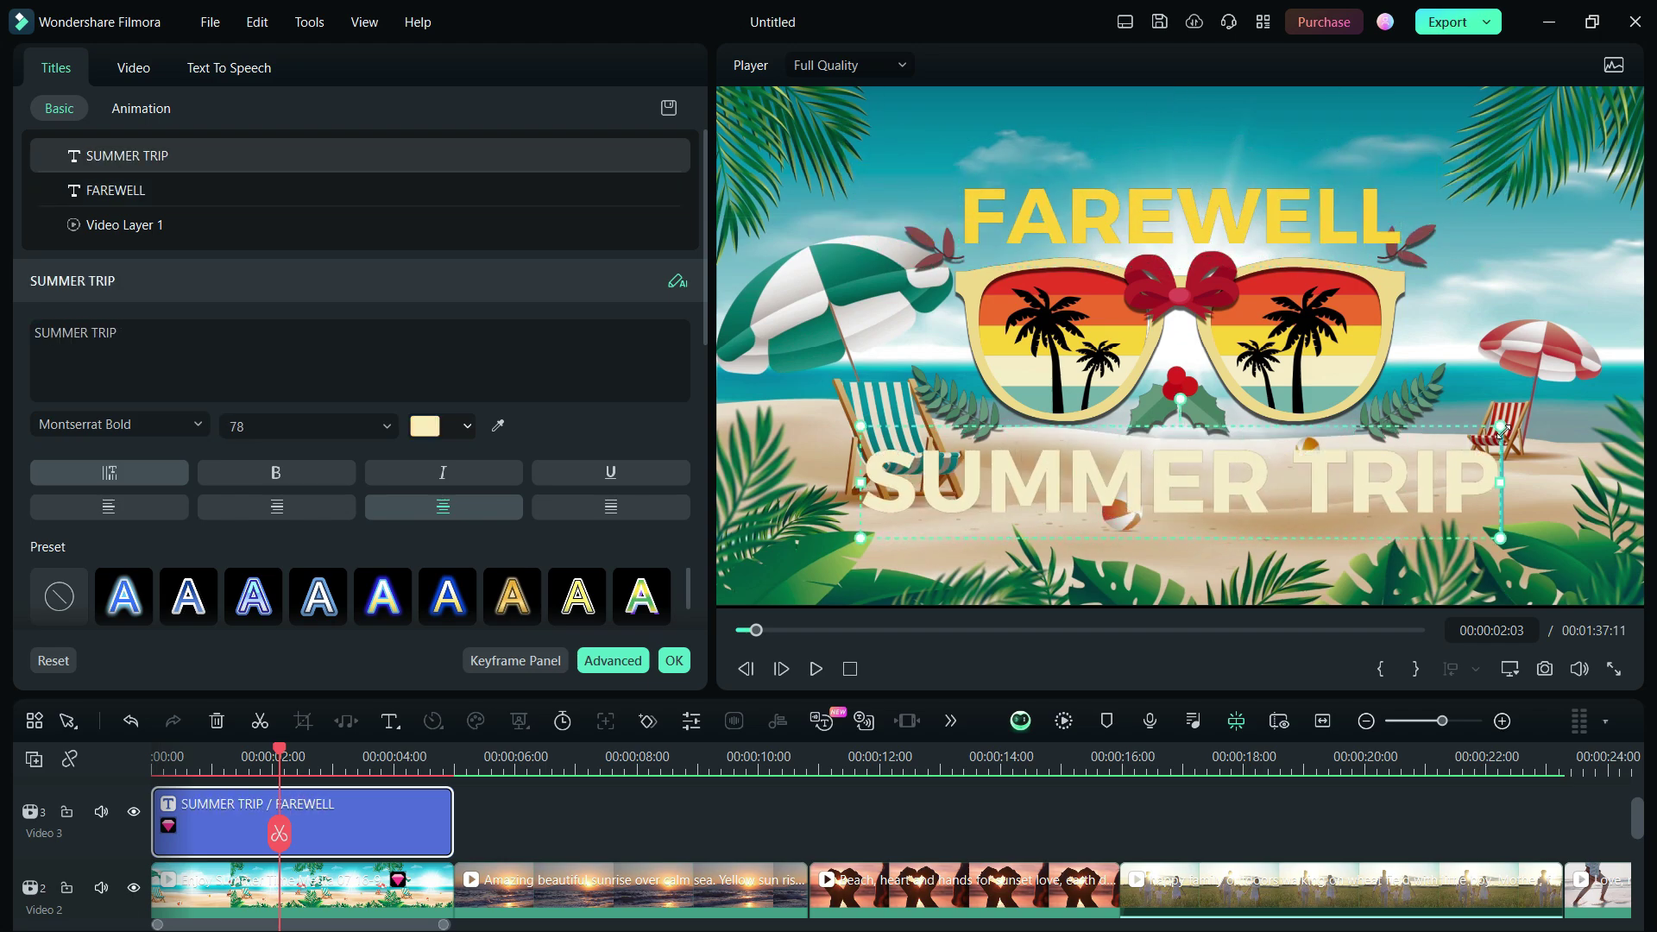
pyautogui.click(427, 428)
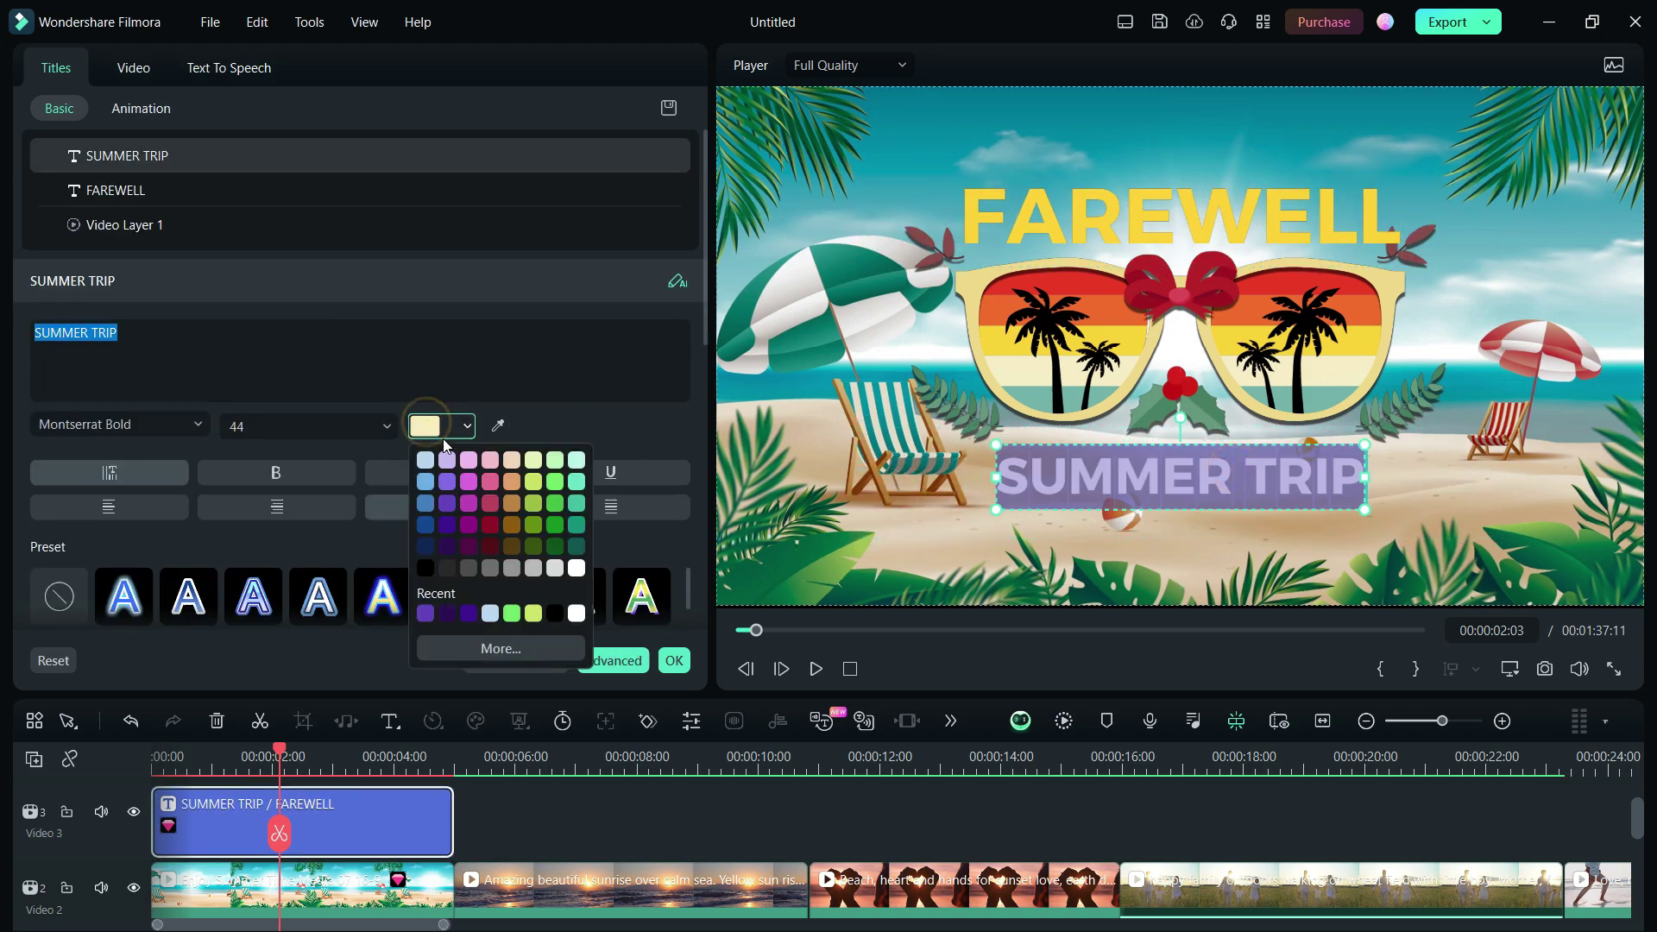
pyautogui.click(447, 482)
pyautogui.click(1461, 480)
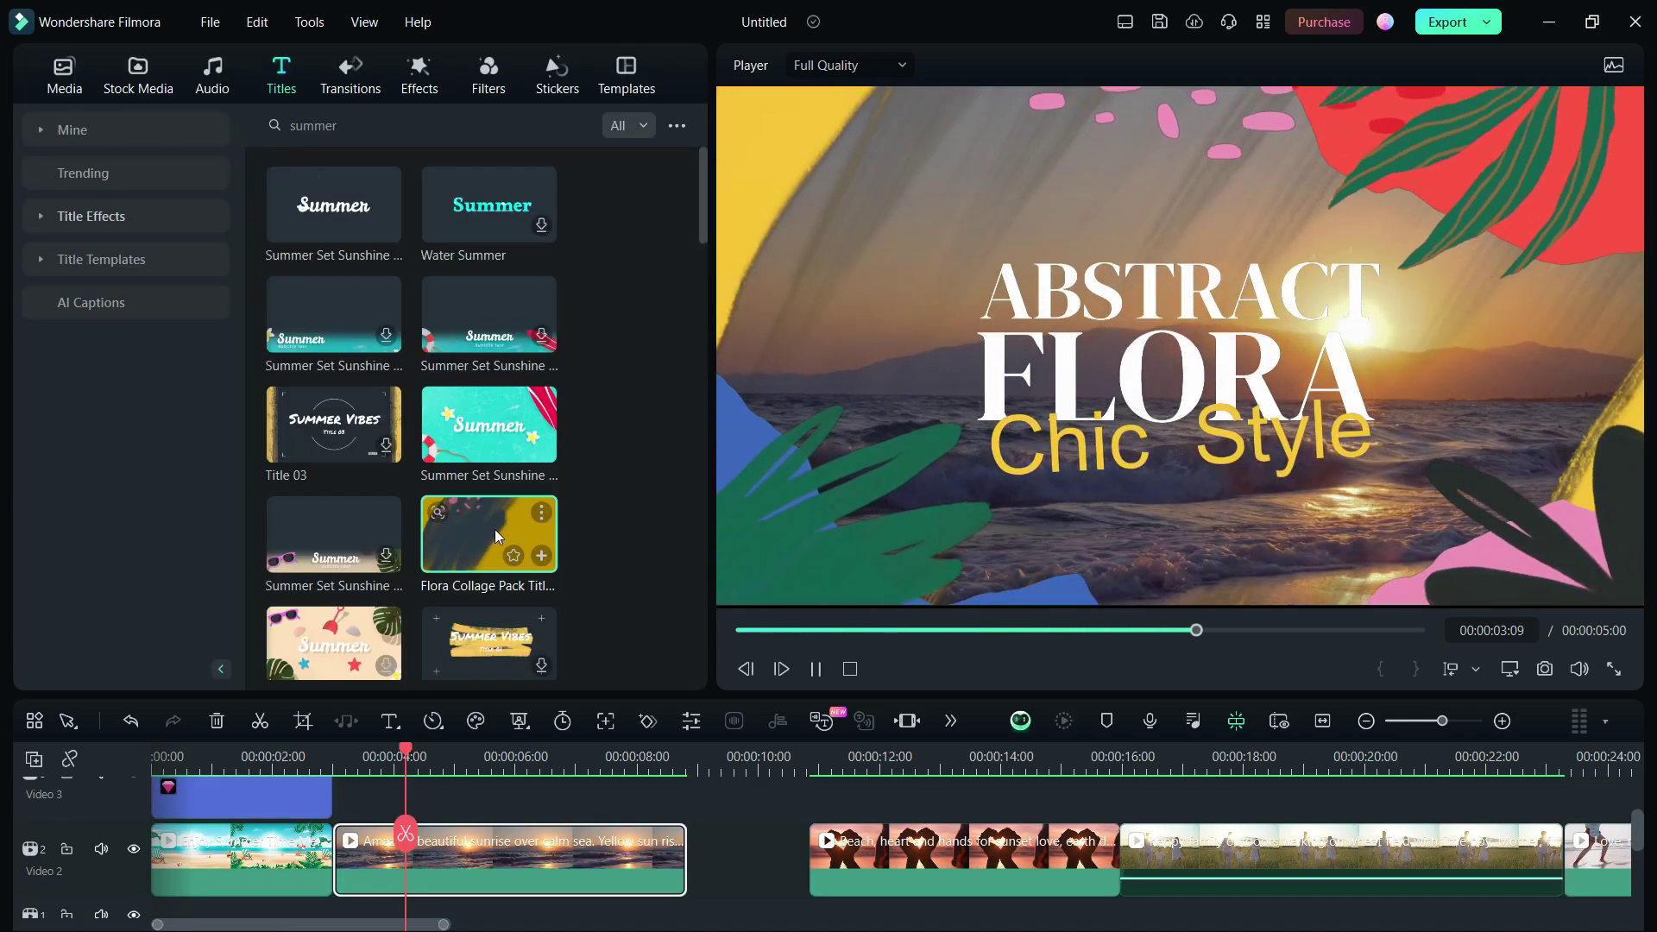
# Step: Add the Flora Collage title after the first title, retype it to Chasing Sunsets, GOODBYE, SUMMER, and play it
pyautogui.moveTo(494, 529); pyautogui.dragTo(345, 841)
pyautogui.click(581, 756)
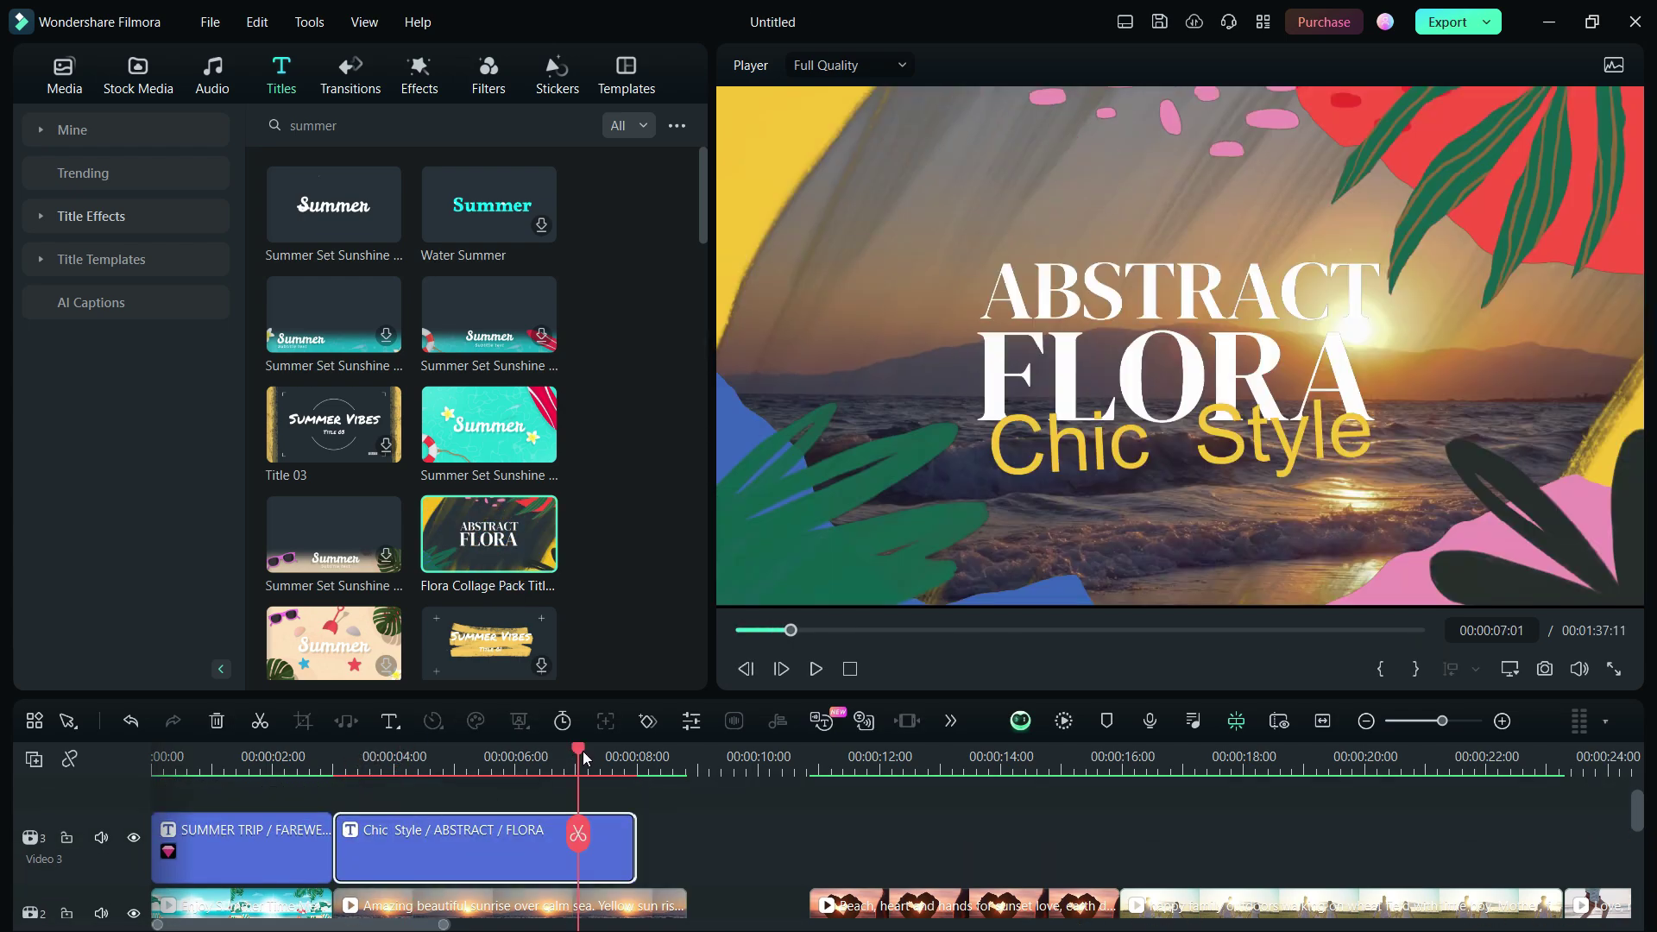
pyautogui.click(1152, 287)
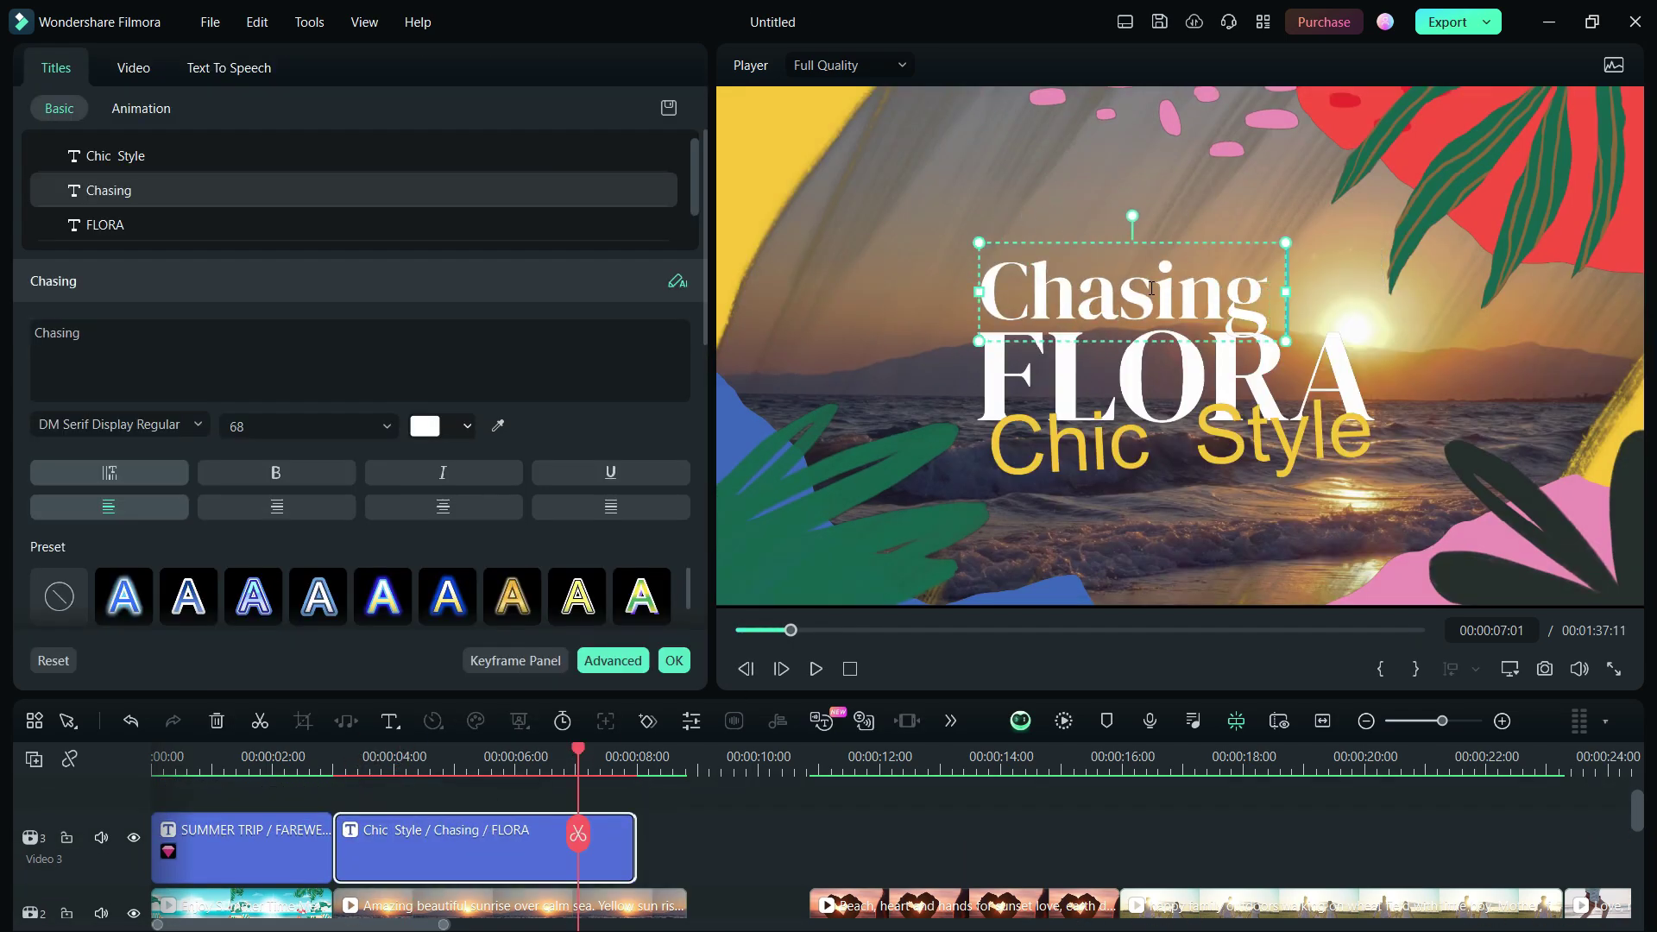
pyautogui.click(1152, 287)
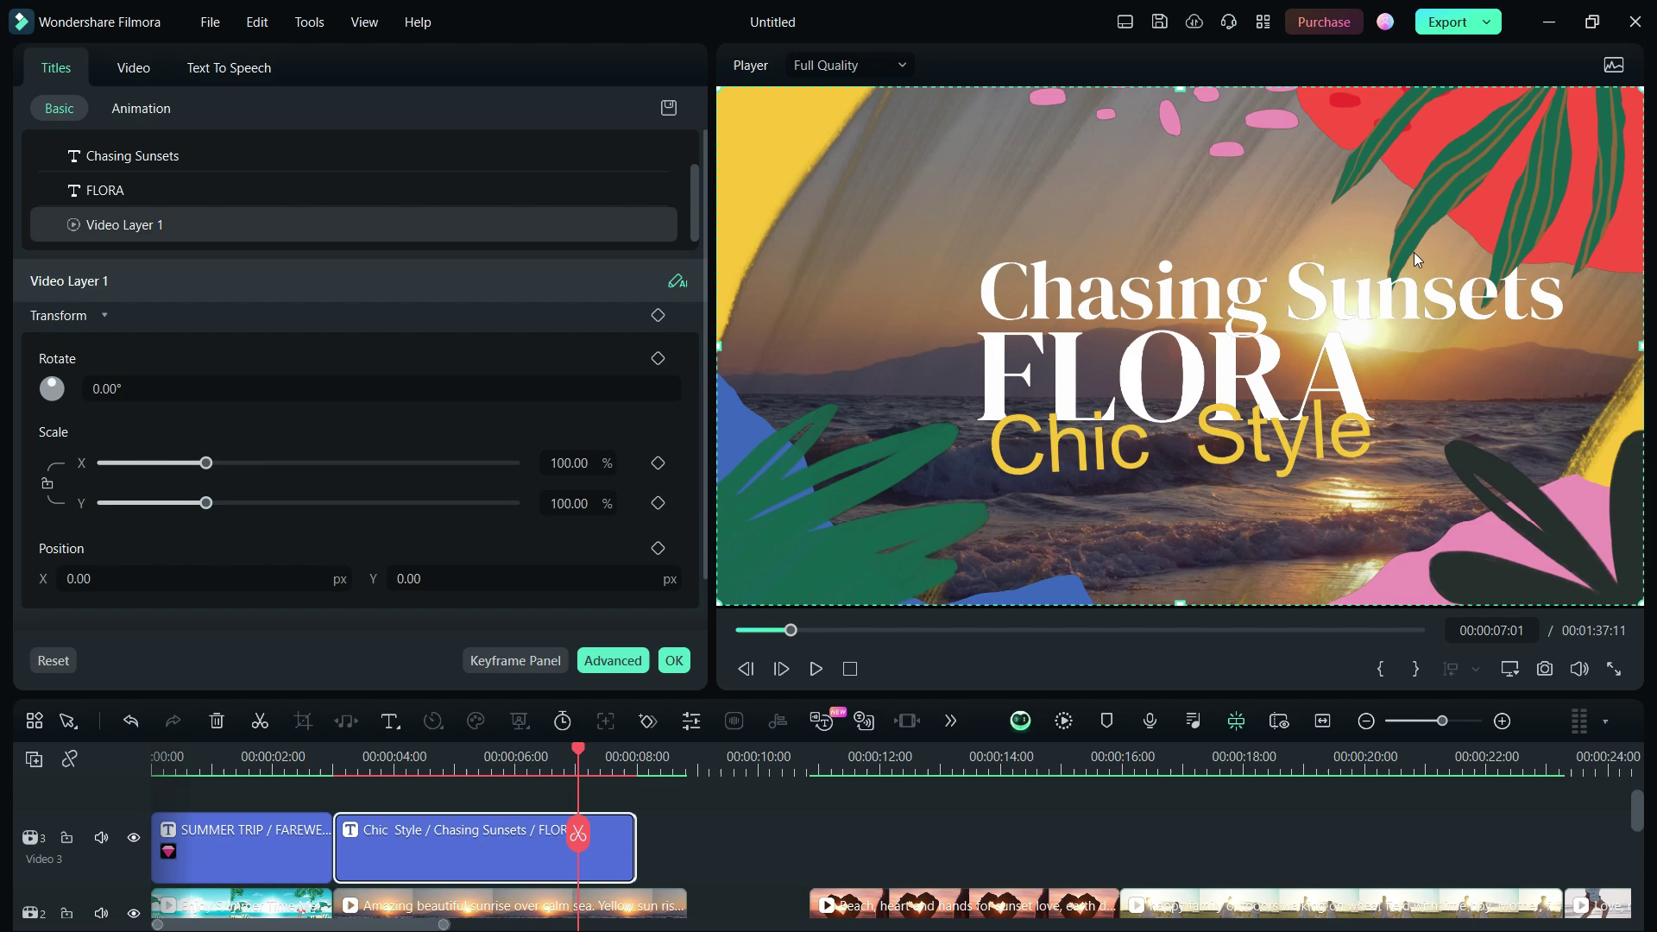
pyautogui.moveTo(1151, 287); pyautogui.dragTo(1044, 277)
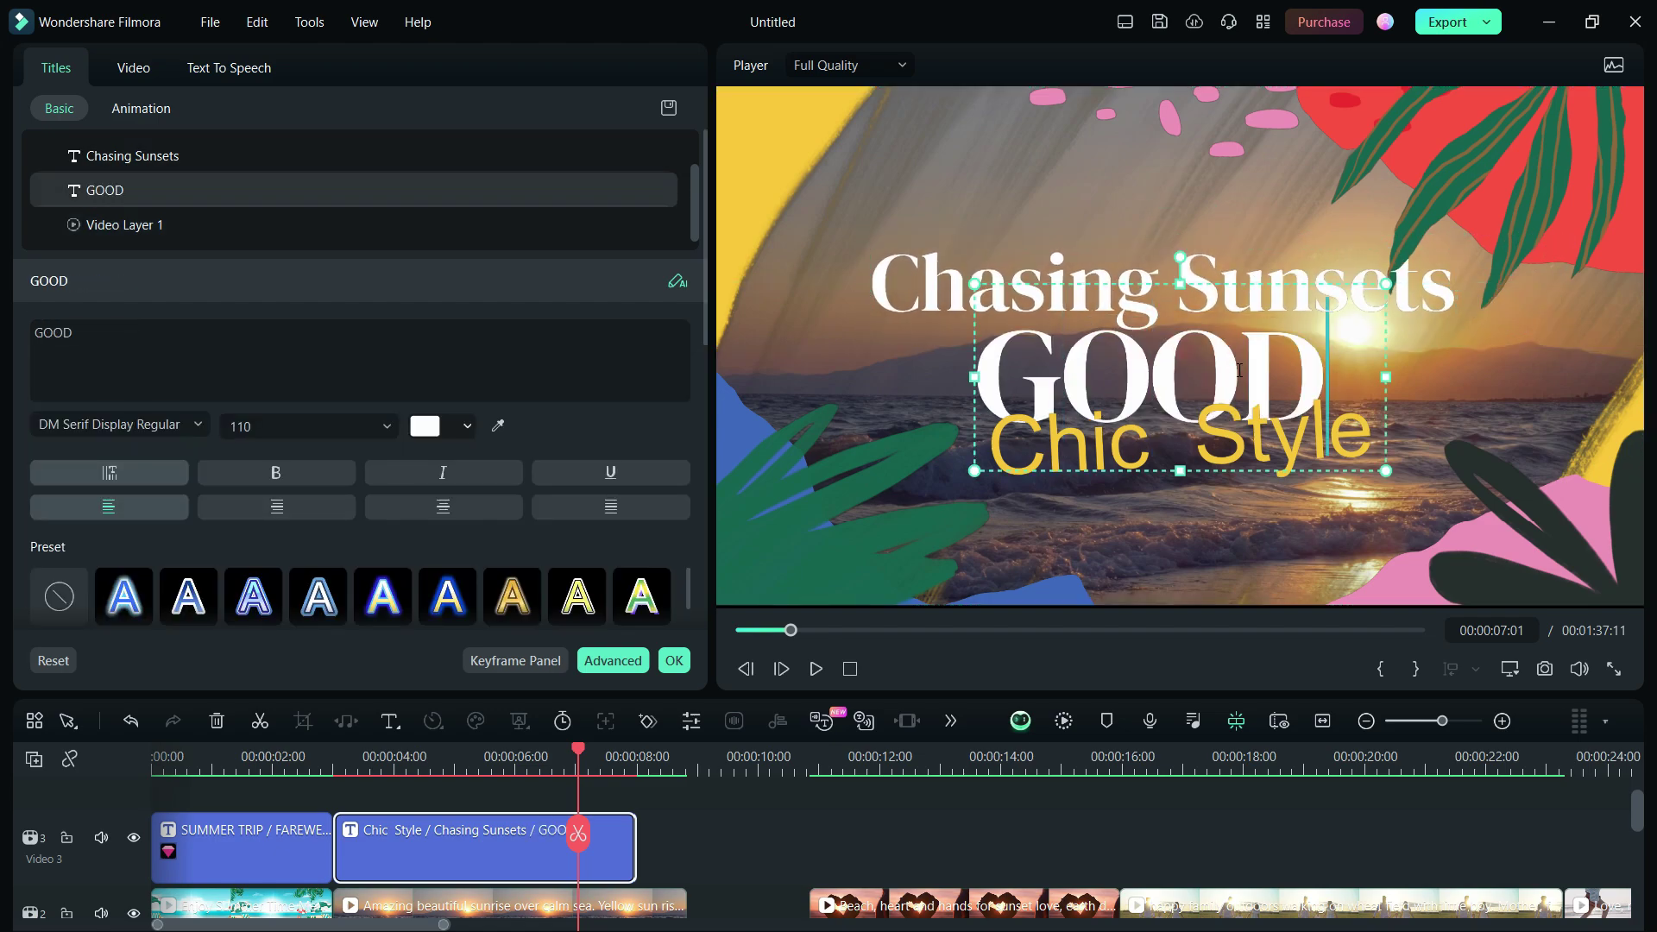
pyautogui.write('BYE')
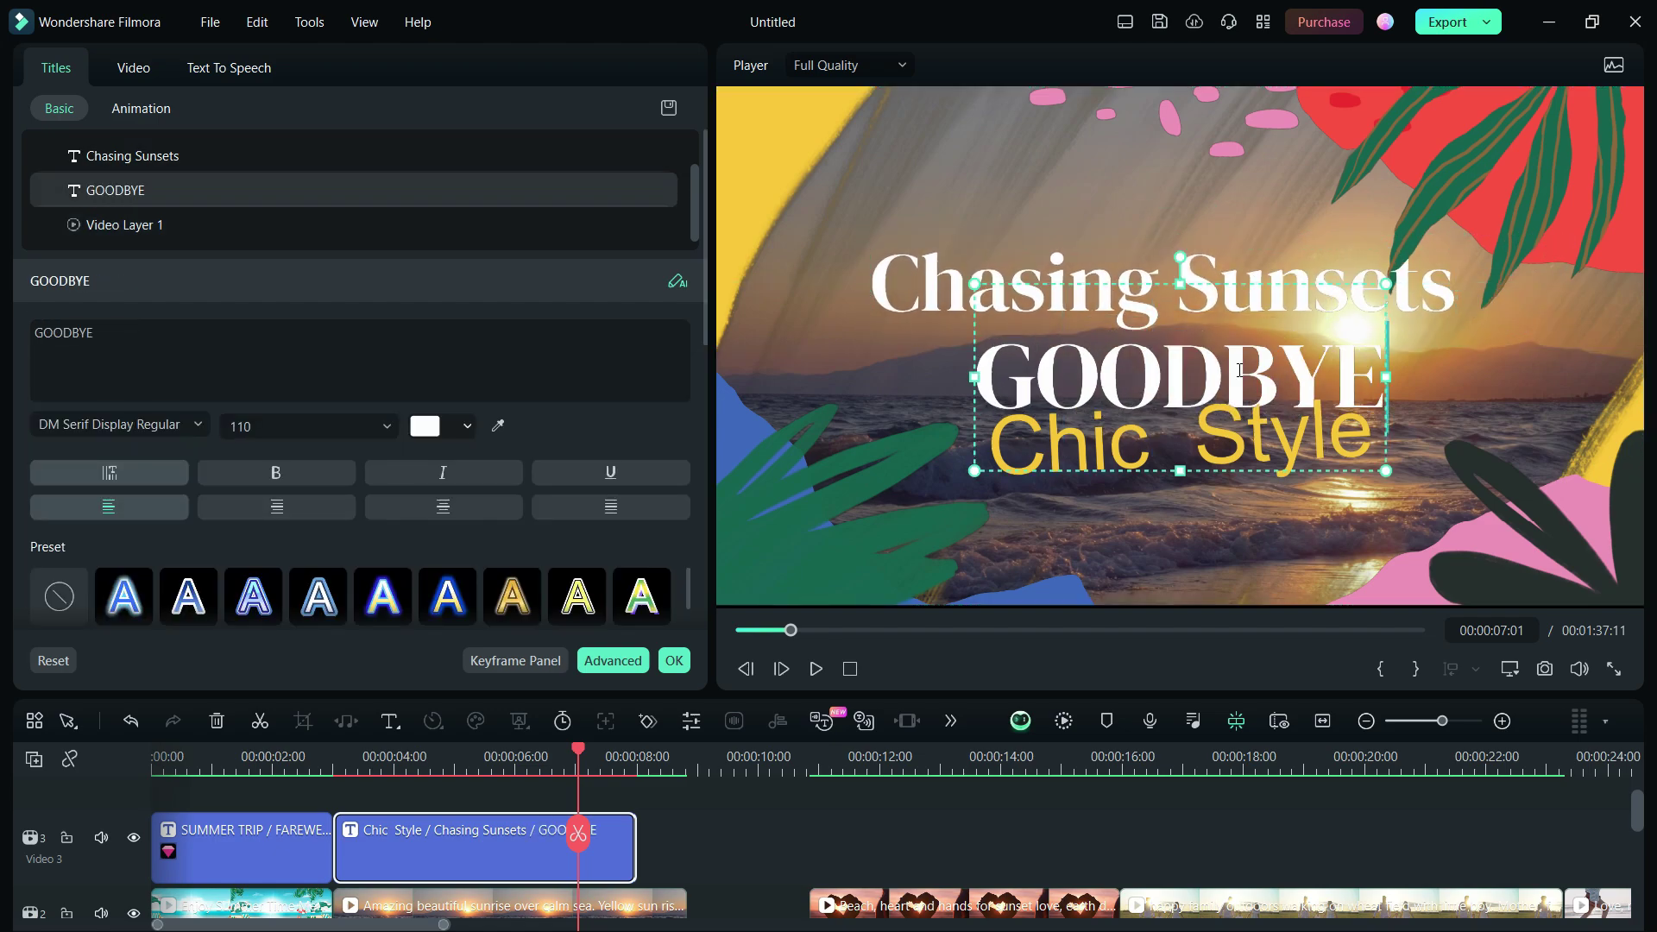
pyautogui.doubleClick(1260, 438)
pyautogui.write('SUMMER')
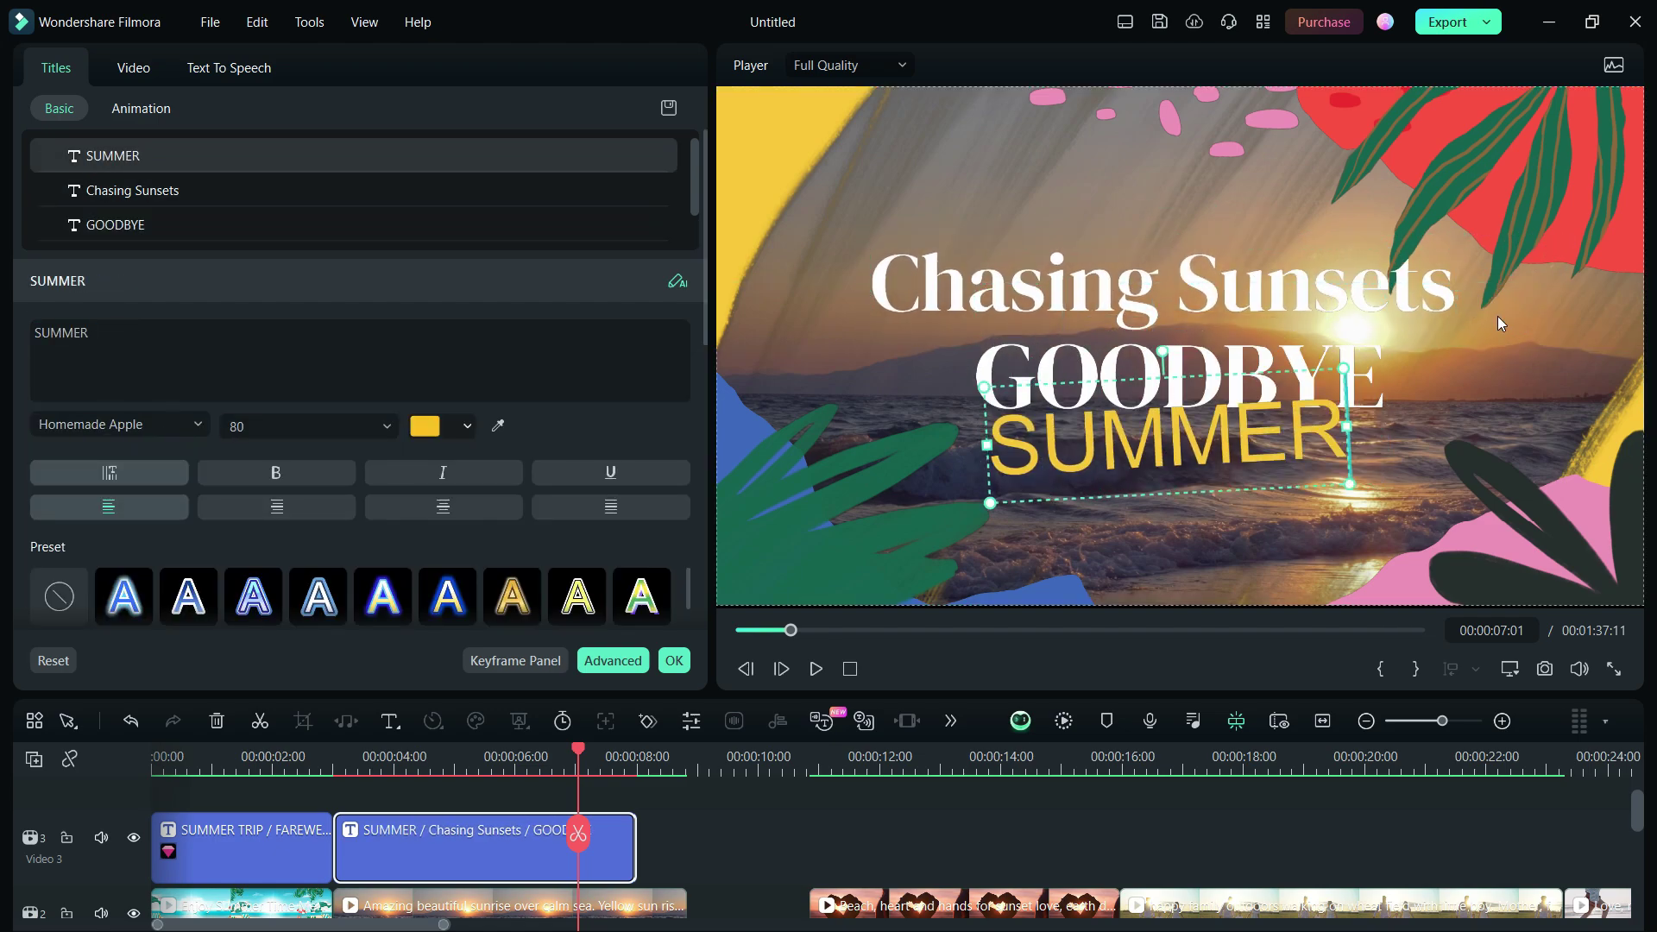
pyautogui.click(814, 668)
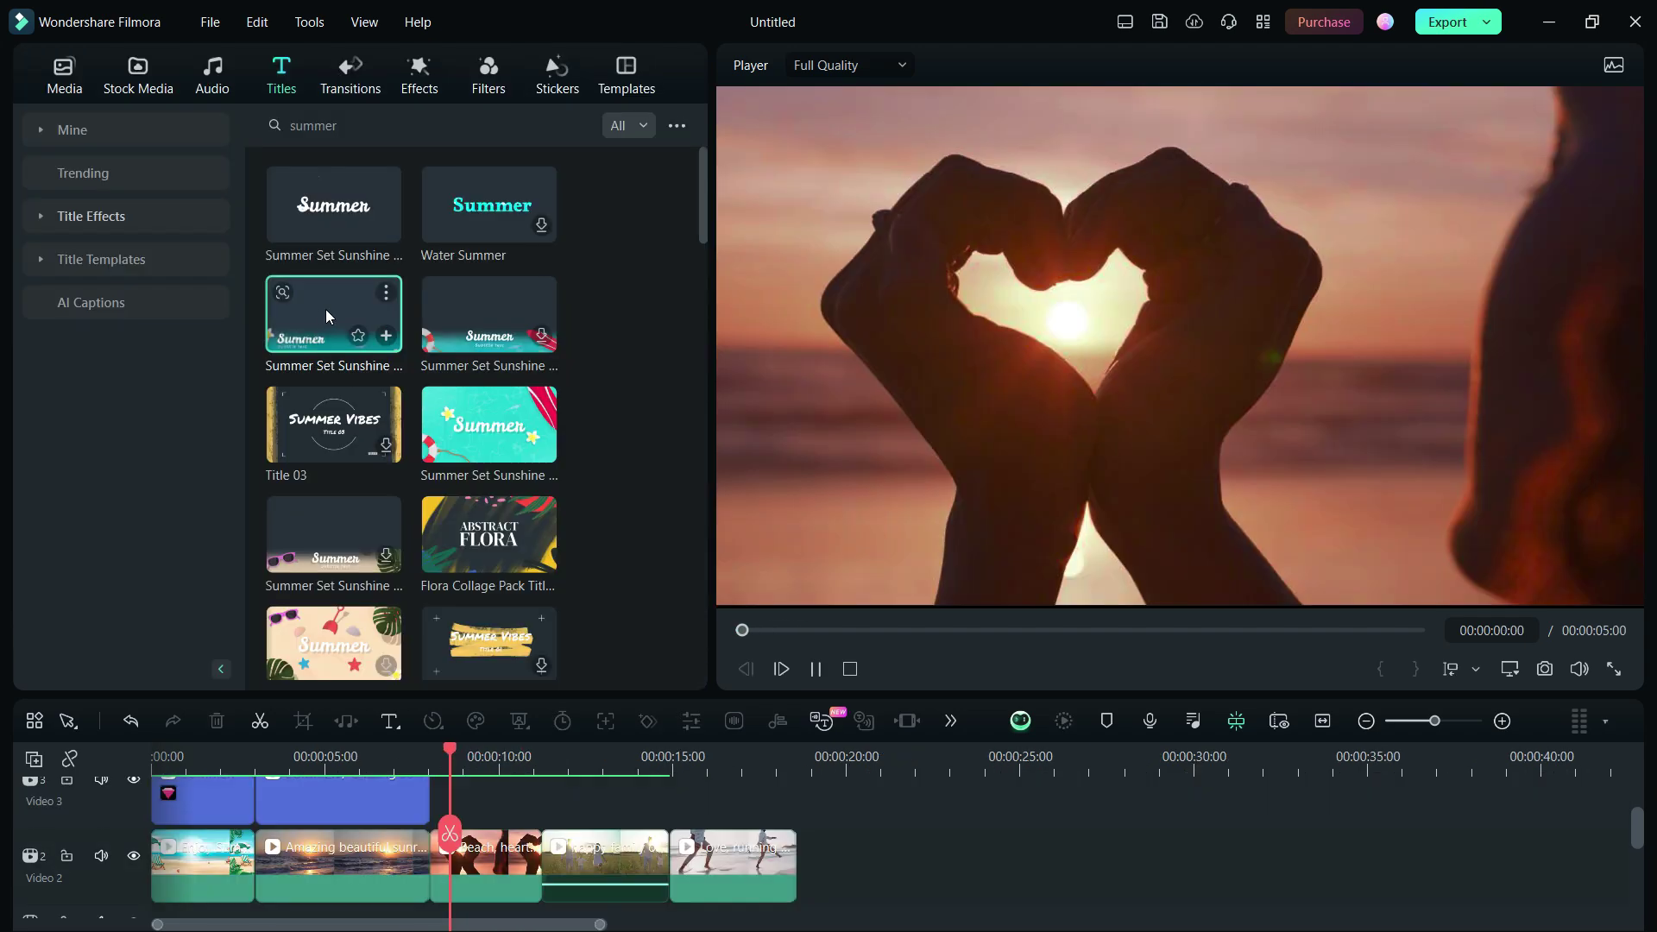
# Step: Add a Summer title at 8 s reading 'A Farewell to Summer Adventures' with a Raleway SemiBold Italic subtitle
pyautogui.click(333, 304)
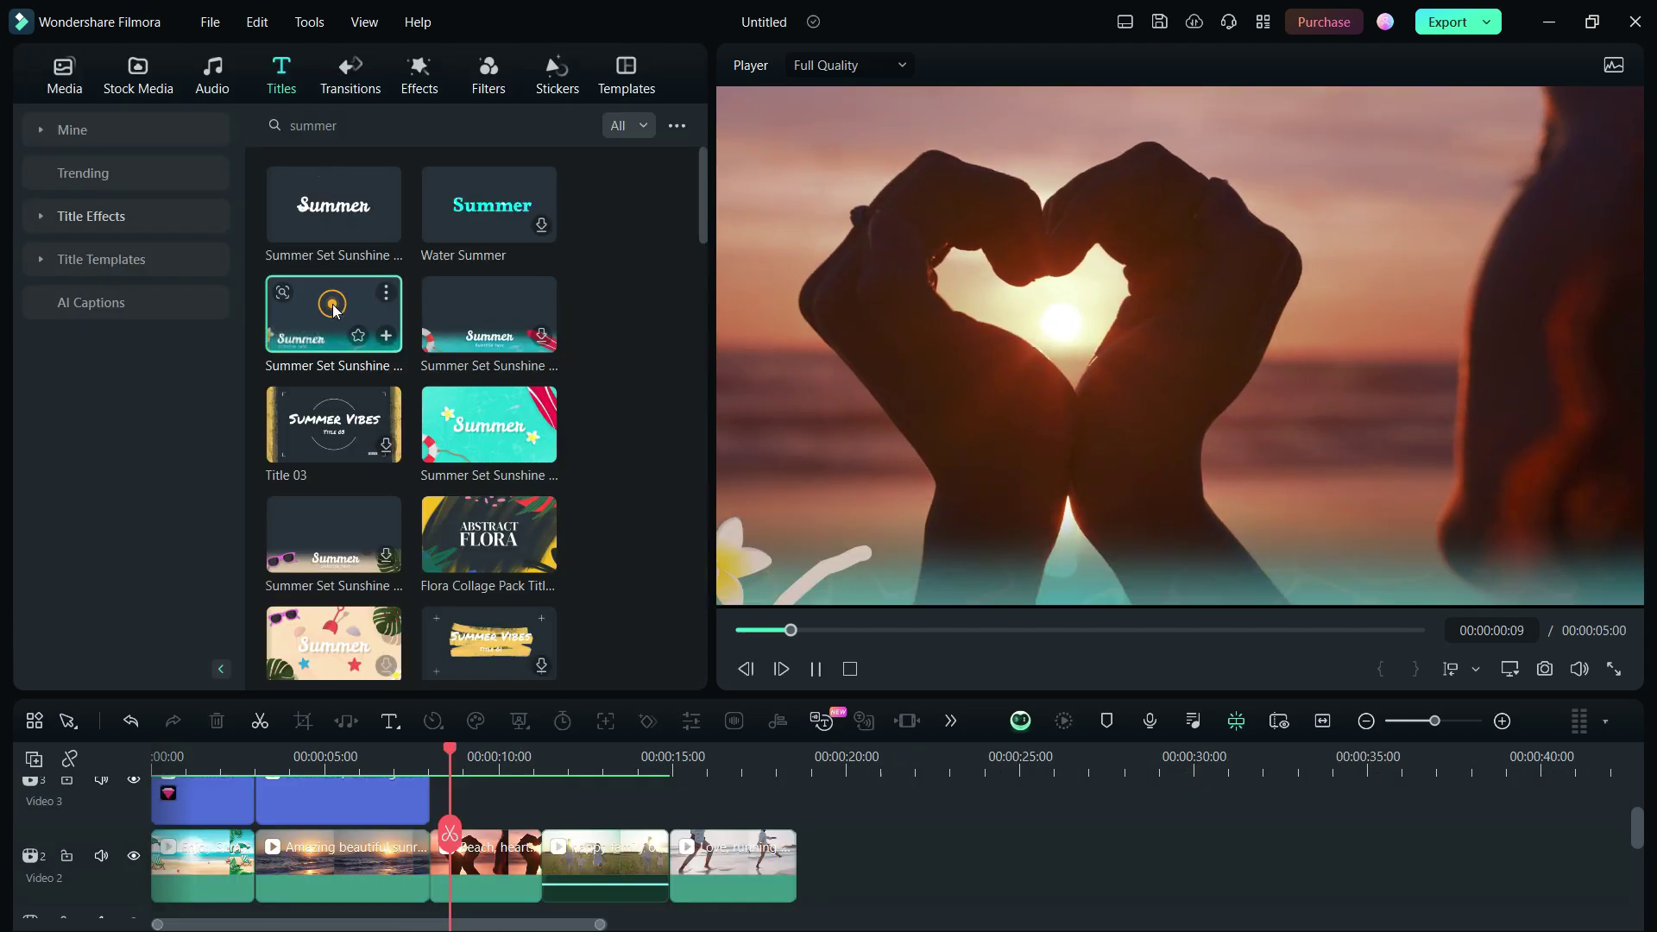
pyautogui.moveTo(333, 304); pyautogui.dragTo(436, 819)
pyautogui.doubleClick(537, 832)
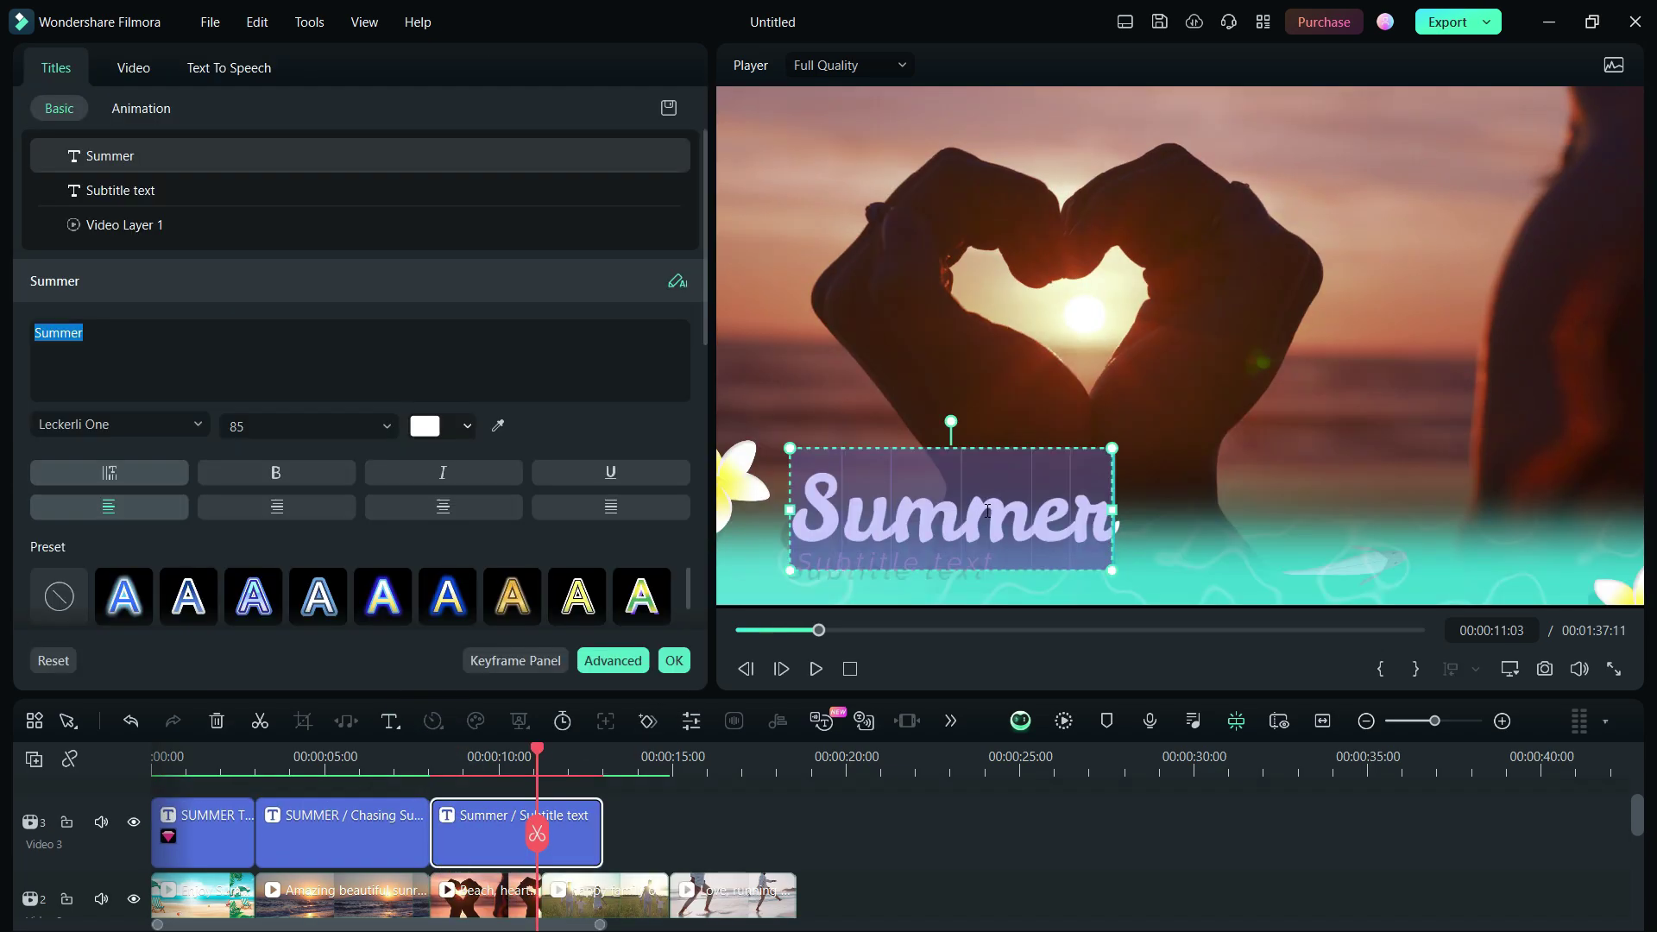
pyautogui.write('A Farewell')
pyautogui.click(972, 577)
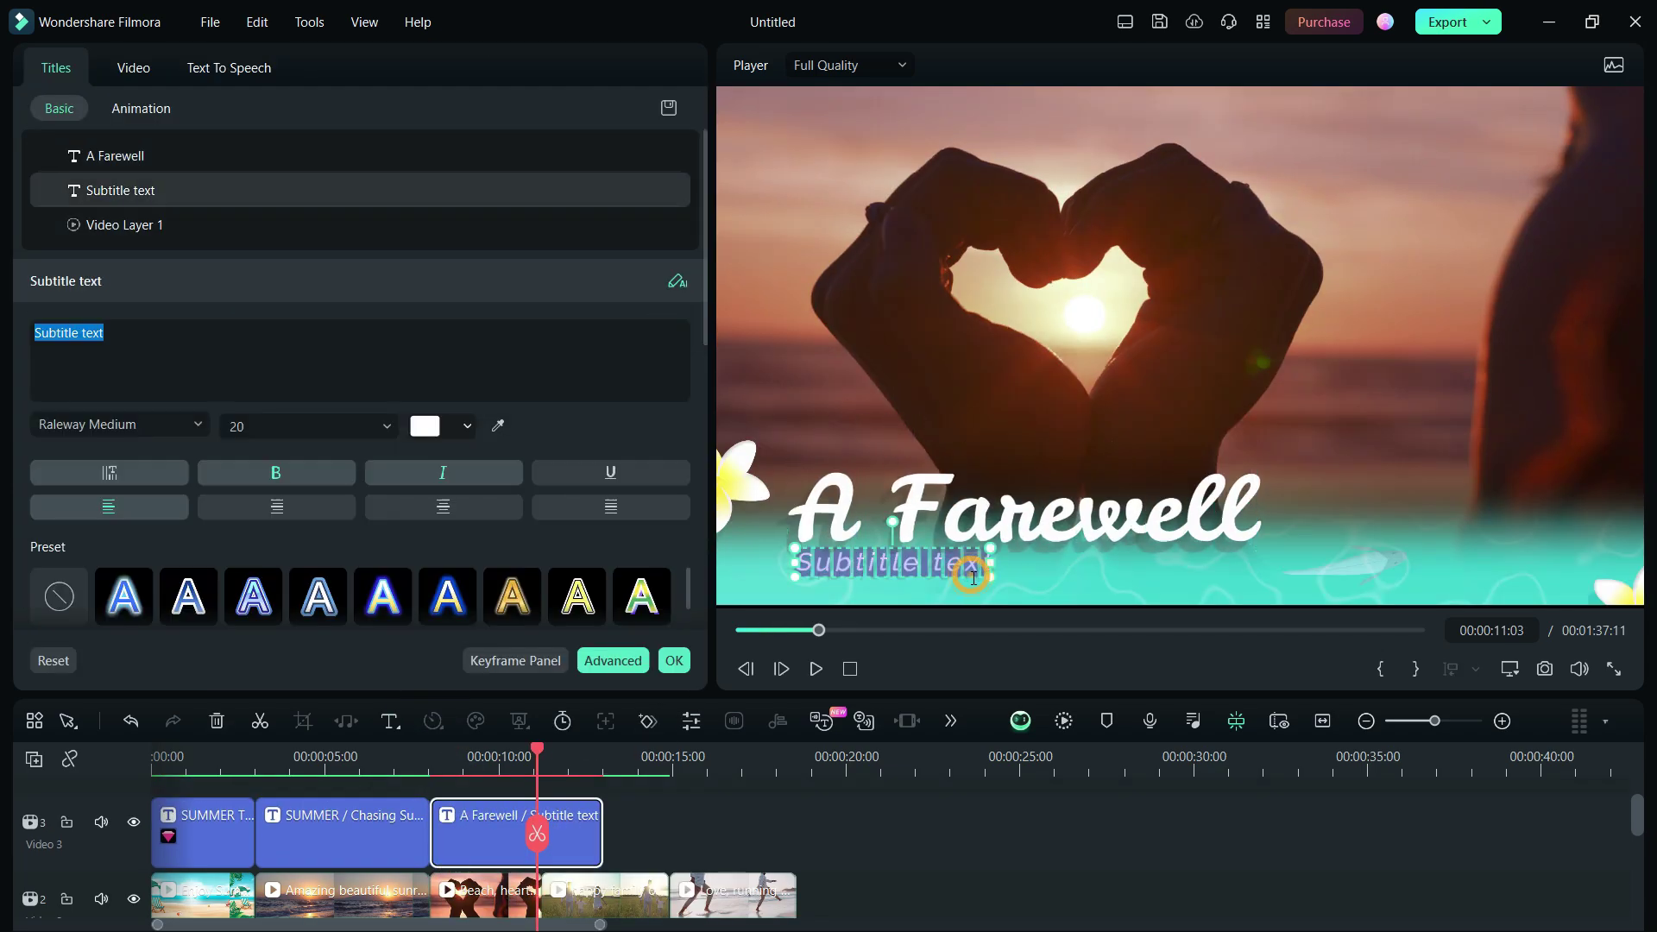
pyautogui.click(120, 424)
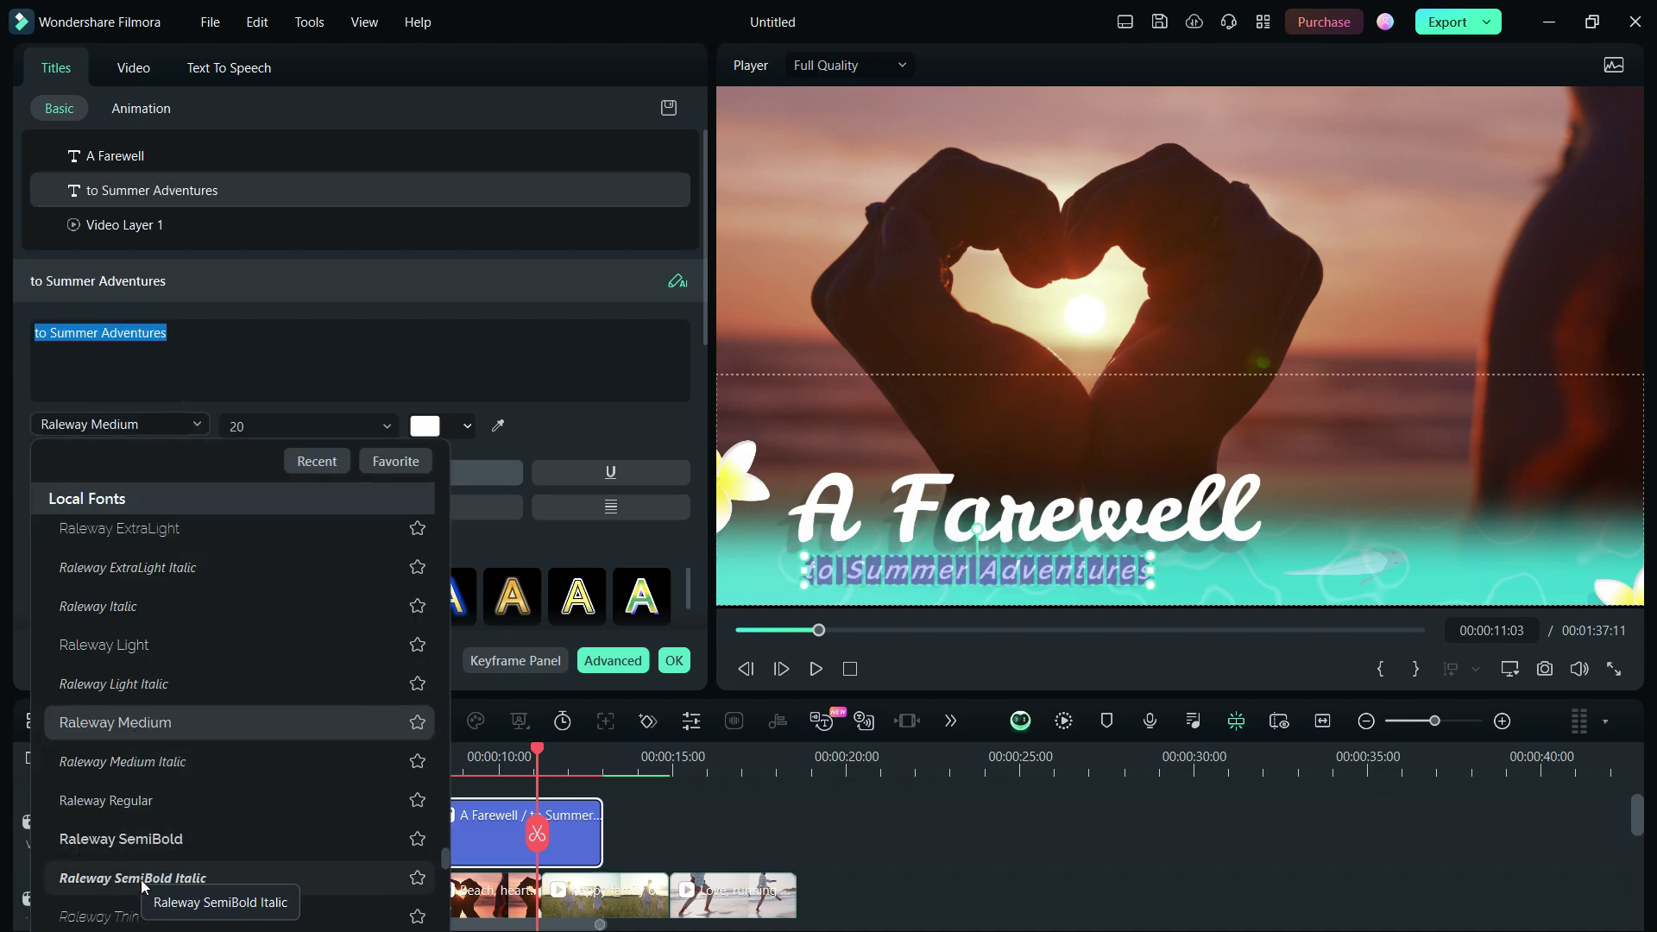
pyautogui.click(131, 878)
pyautogui.click(815, 668)
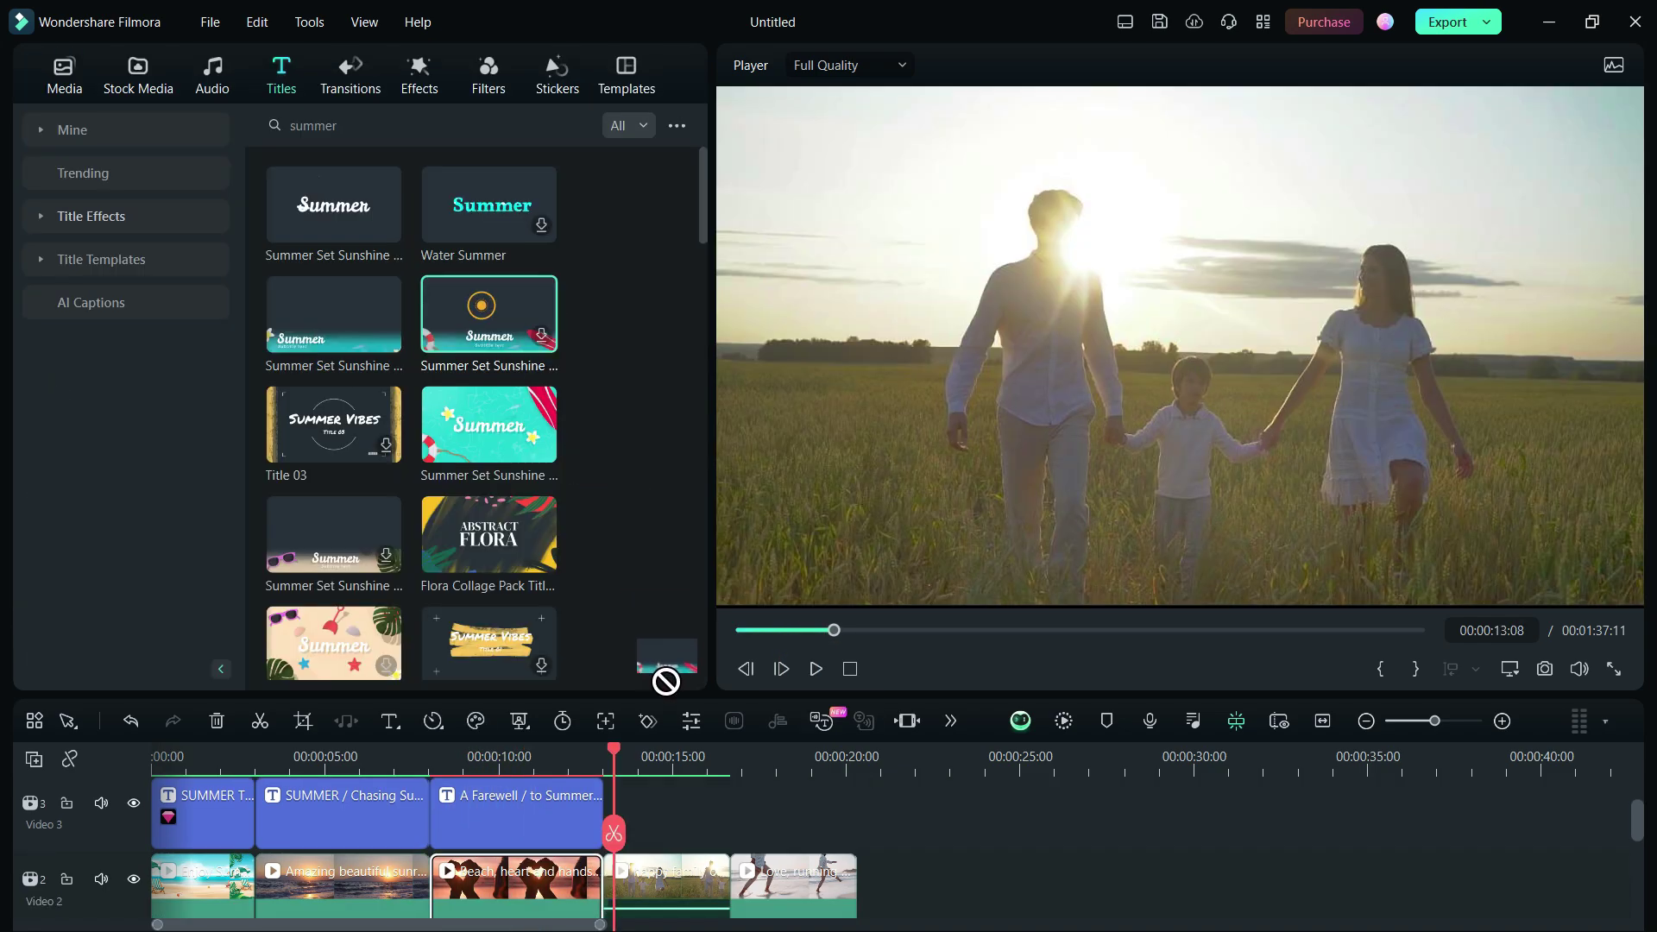
# Step: Add a 'Memories from the road' title after the last one and play back the titles
pyautogui.moveTo(665, 677); pyautogui.dragTo(656, 837)
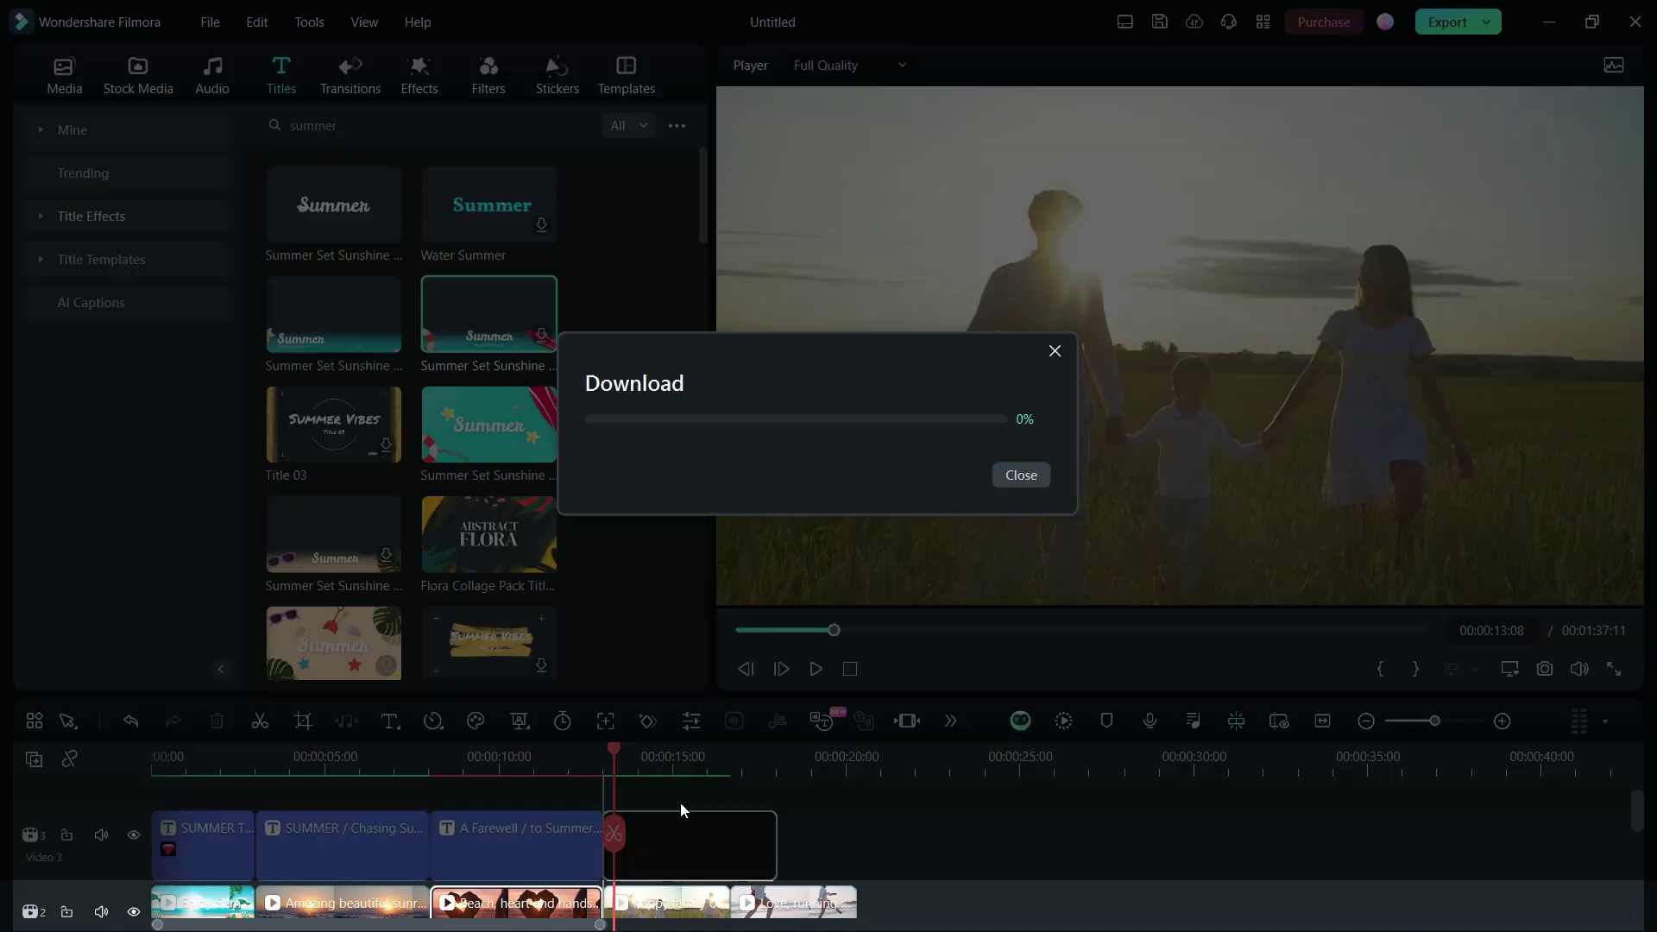
pyautogui.write('Memories')
pyautogui.click(1210, 561)
pyautogui.click(815, 668)
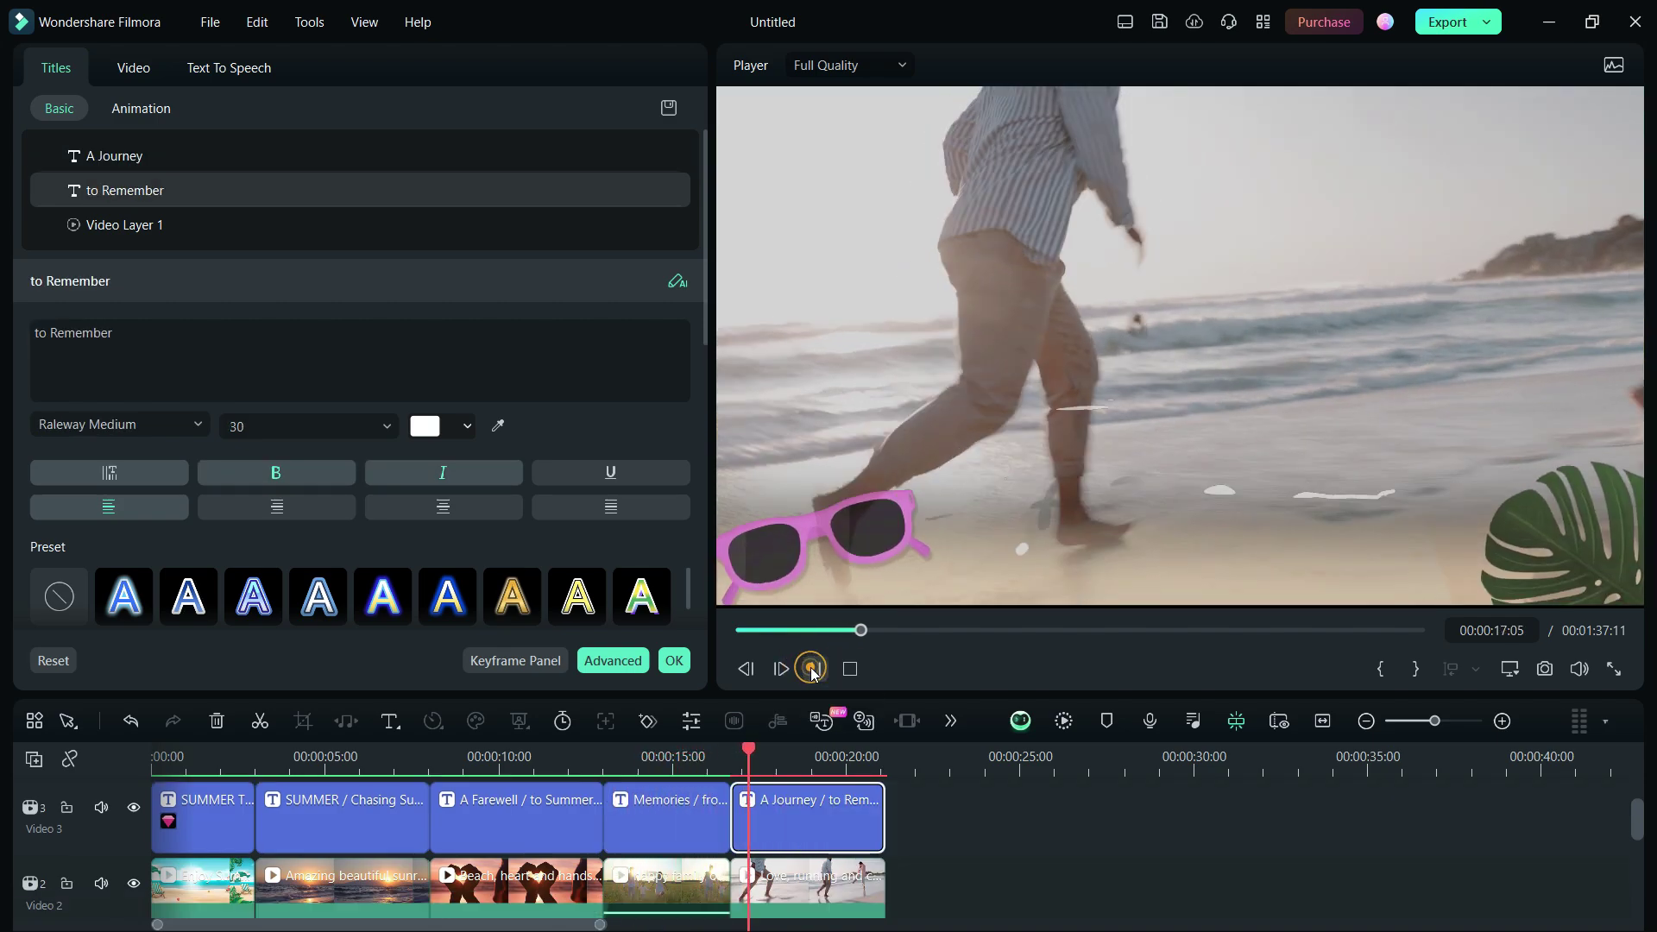
pyautogui.click(811, 668)
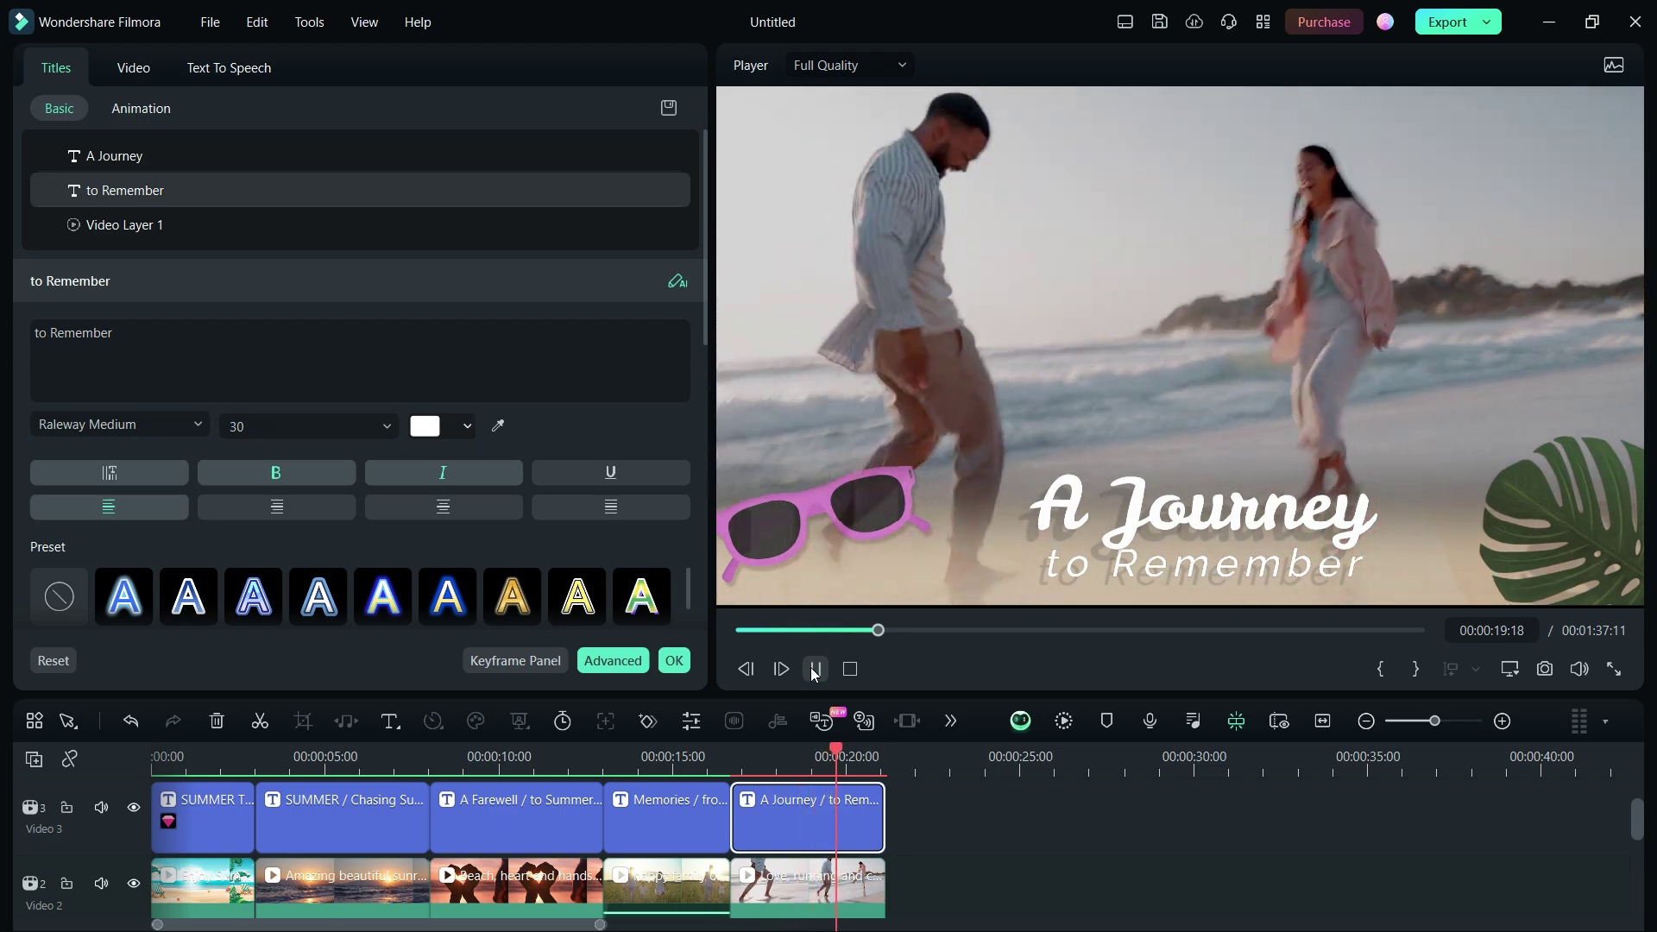
pyautogui.click(395, 125)
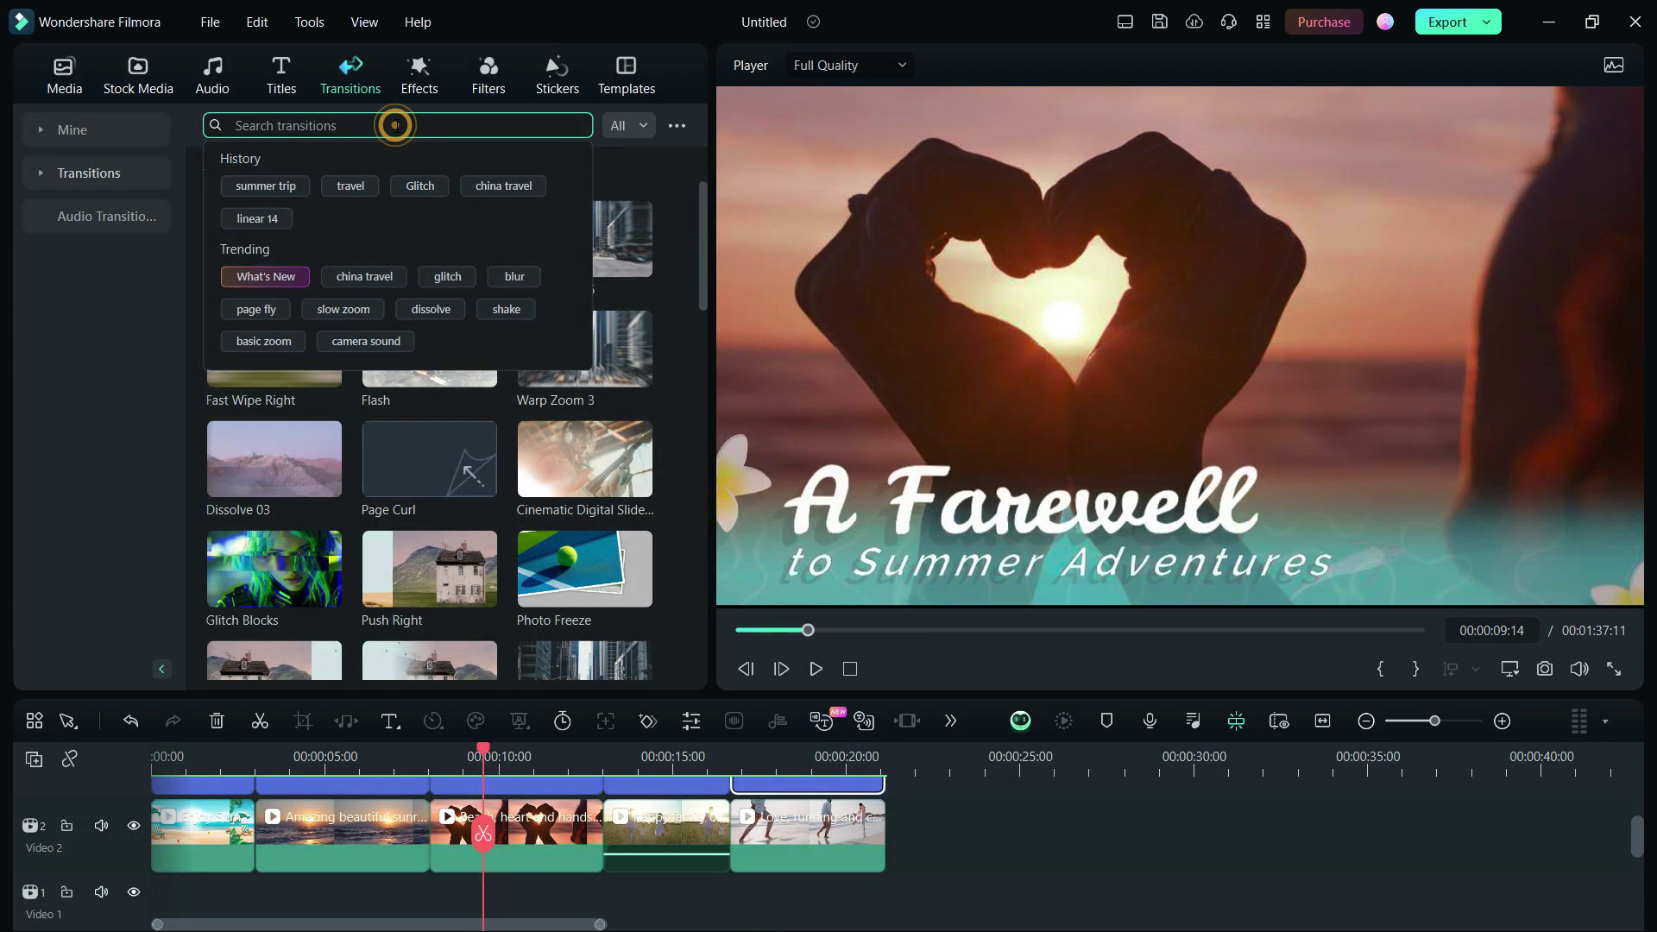
# Step: Search transitions for 'travel', put Travel Journal between the second and third clips, and play from 5 s
pyautogui.write('travel')
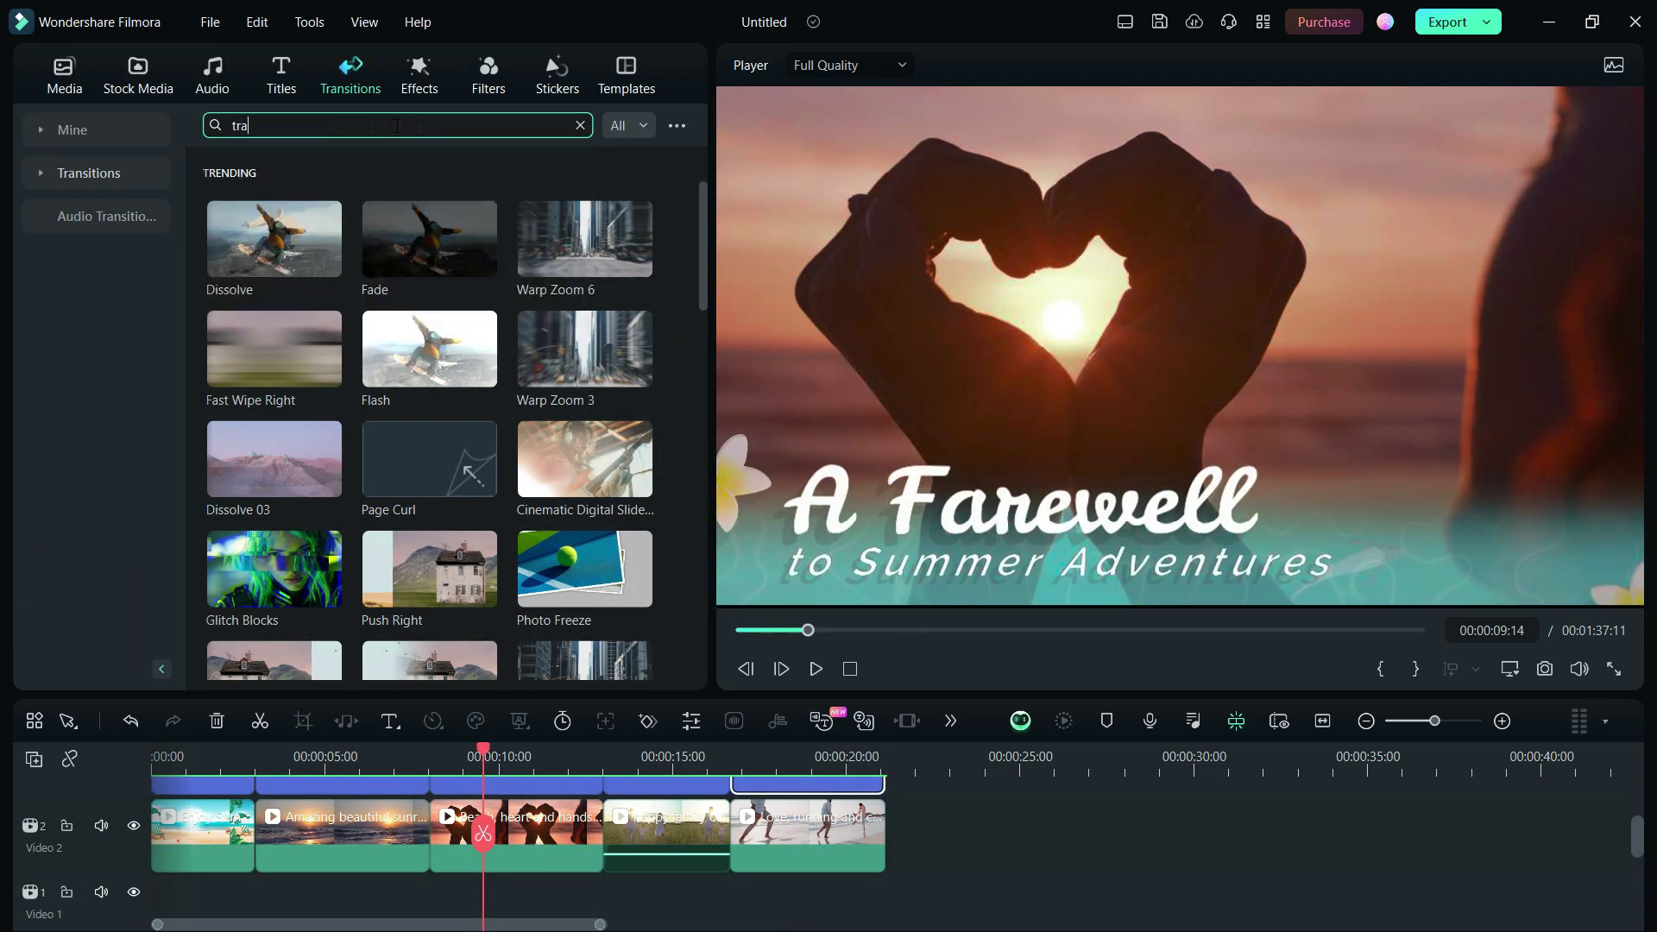
pyautogui.press('Return')
pyautogui.moveTo(283, 198); pyautogui.dragTo(458, 850)
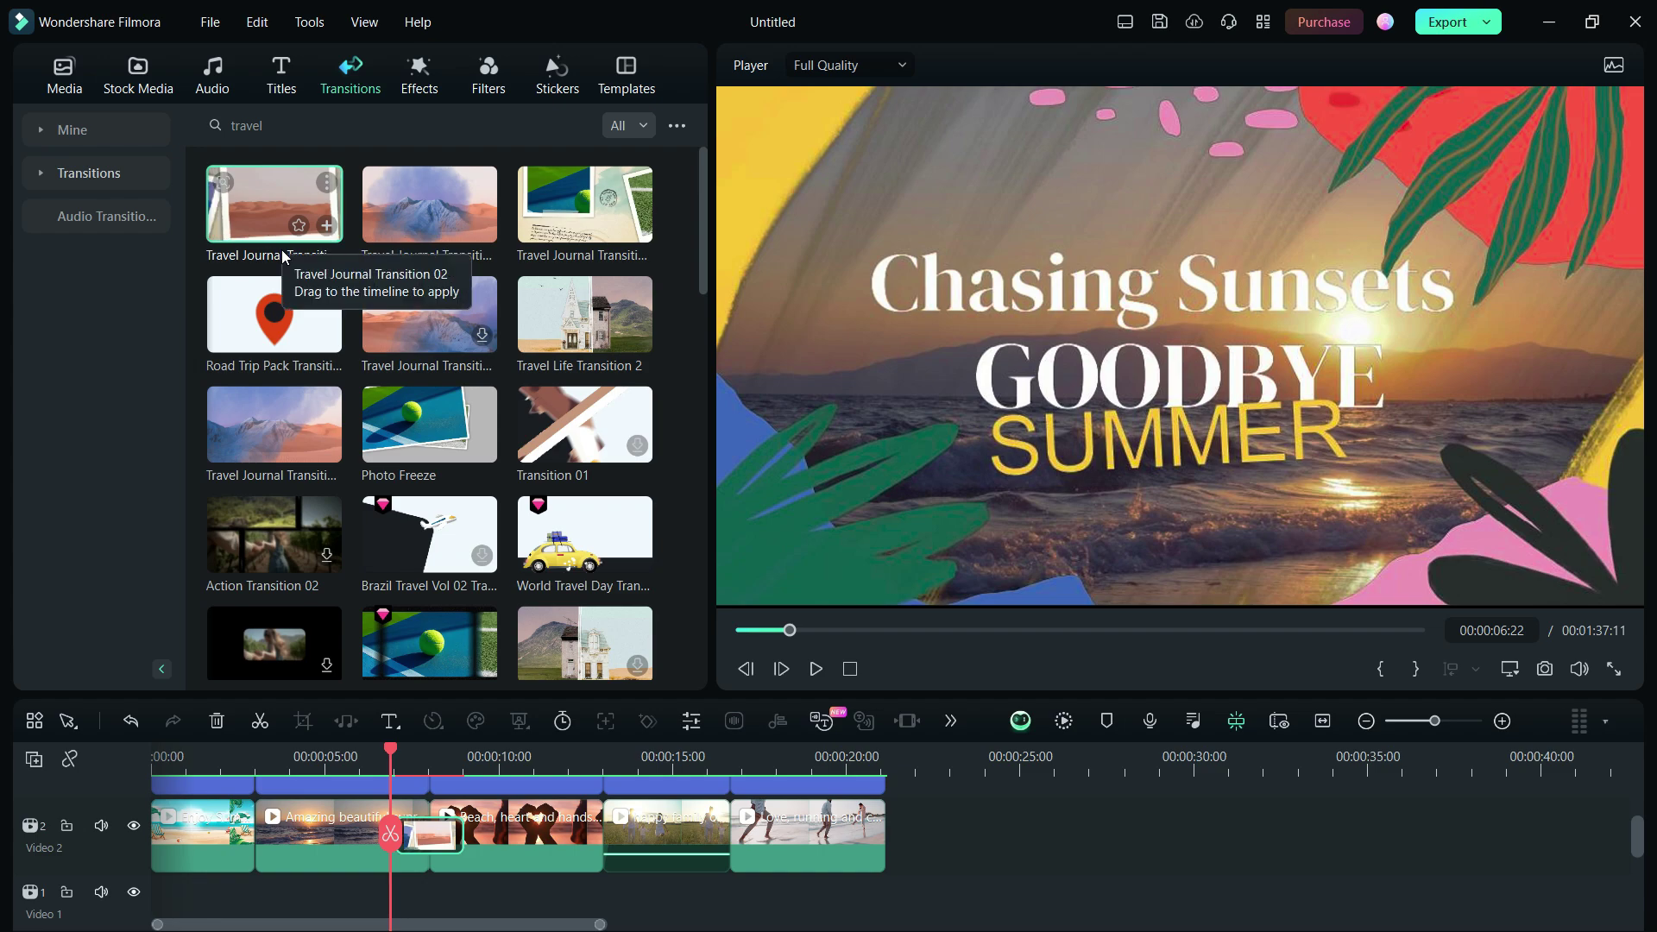
pyautogui.scroll(2, 383, 860)
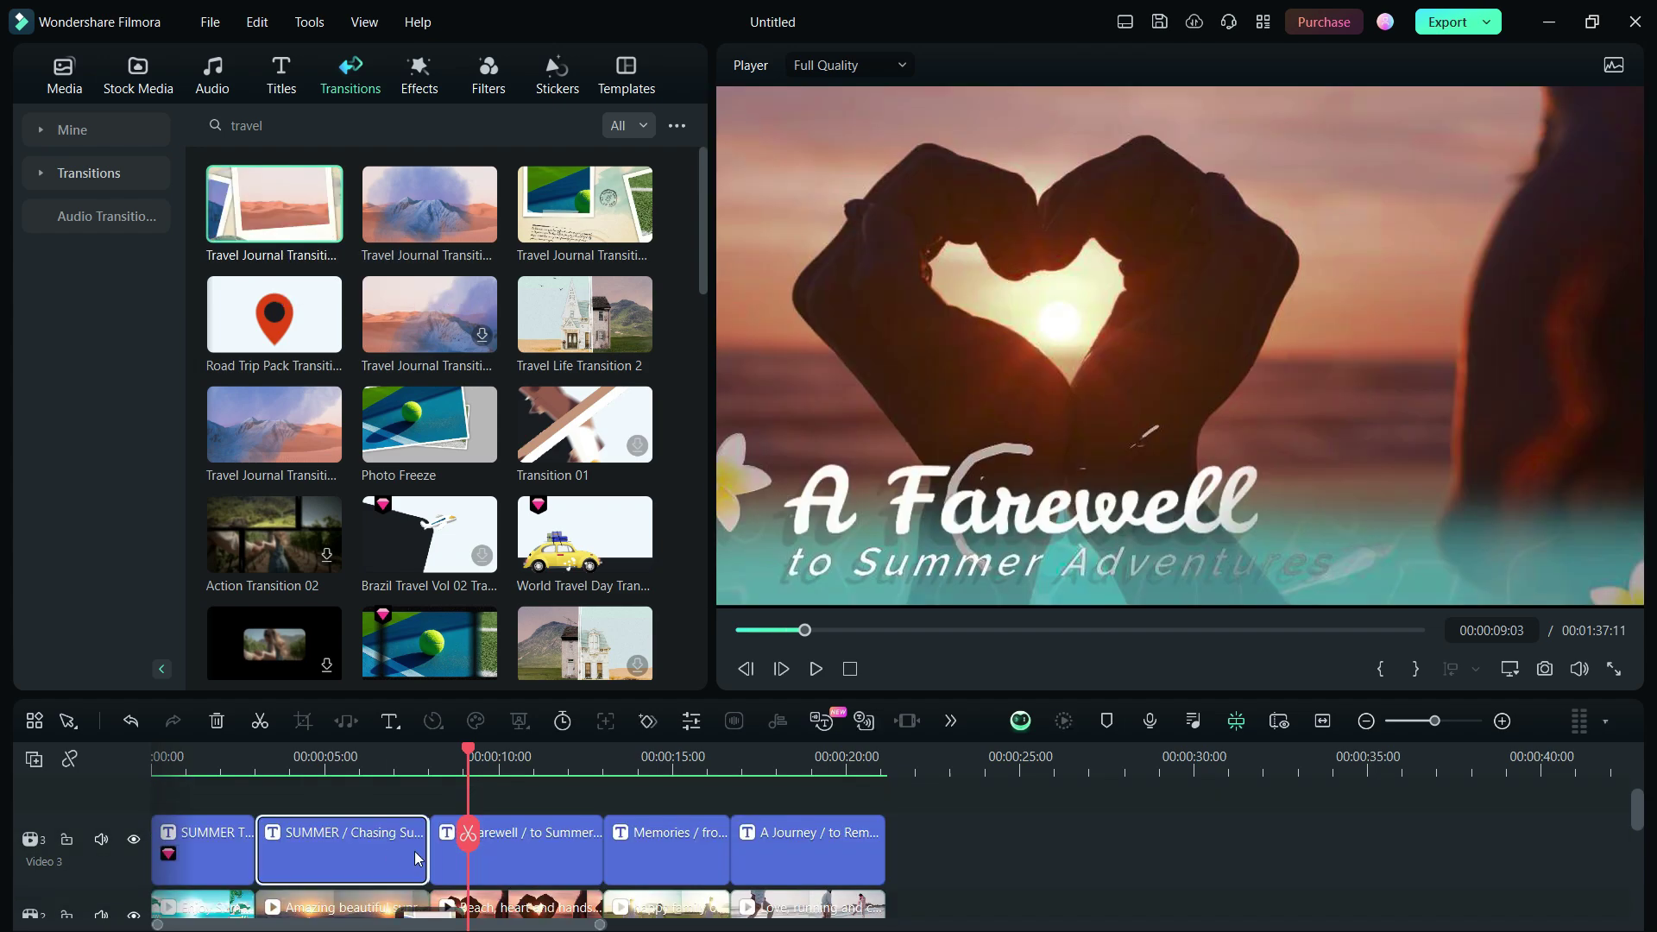
pyautogui.click(335, 767)
pyautogui.click(820, 673)
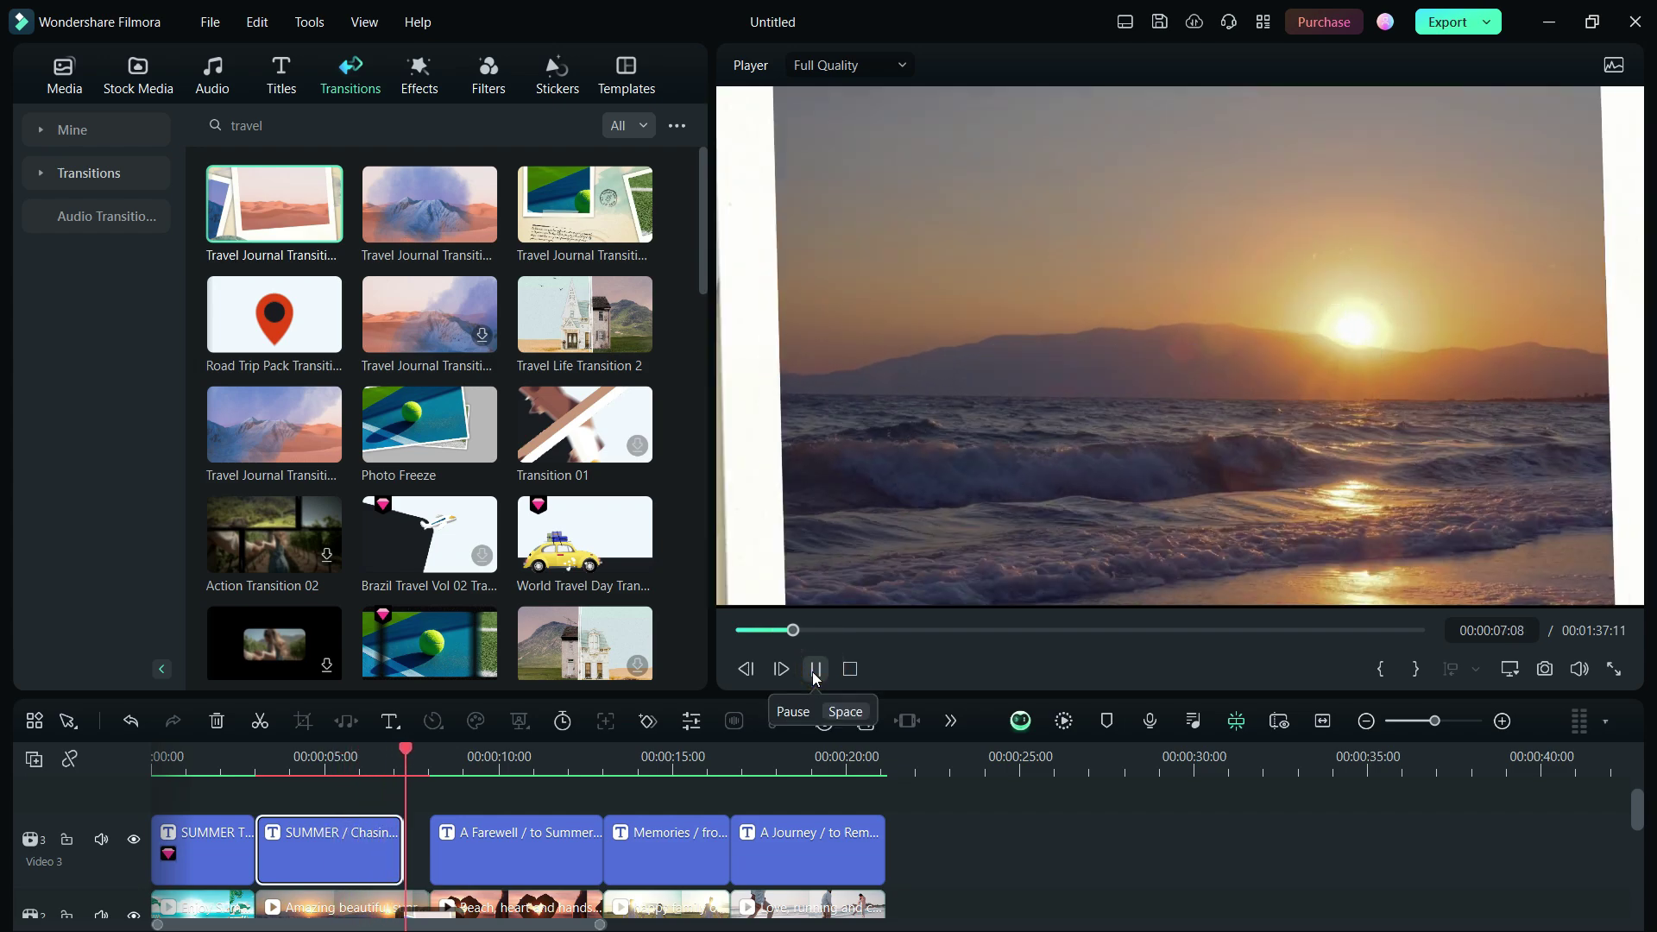
pyautogui.click(429, 423)
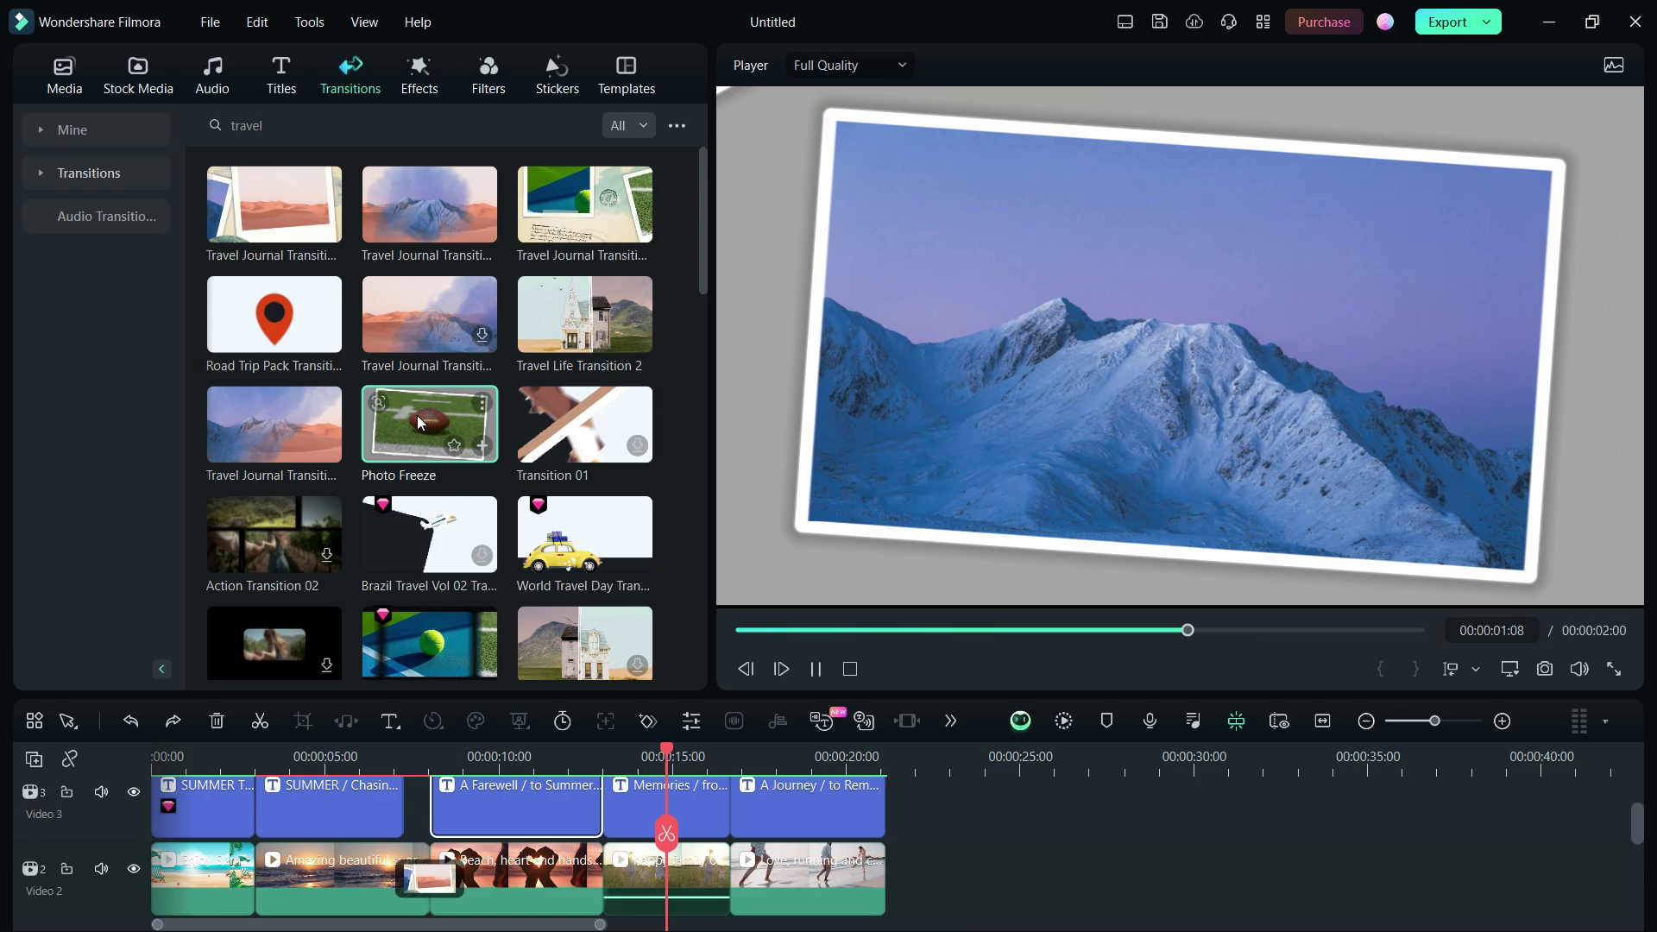
# Step: Drop the Photo Freeze transition after the heart-hands clip and shorten the Farewell title
pyautogui.moveTo(429, 423); pyautogui.dragTo(498, 611)
pyautogui.moveTo(587, 889); pyautogui.dragTo(600, 868)
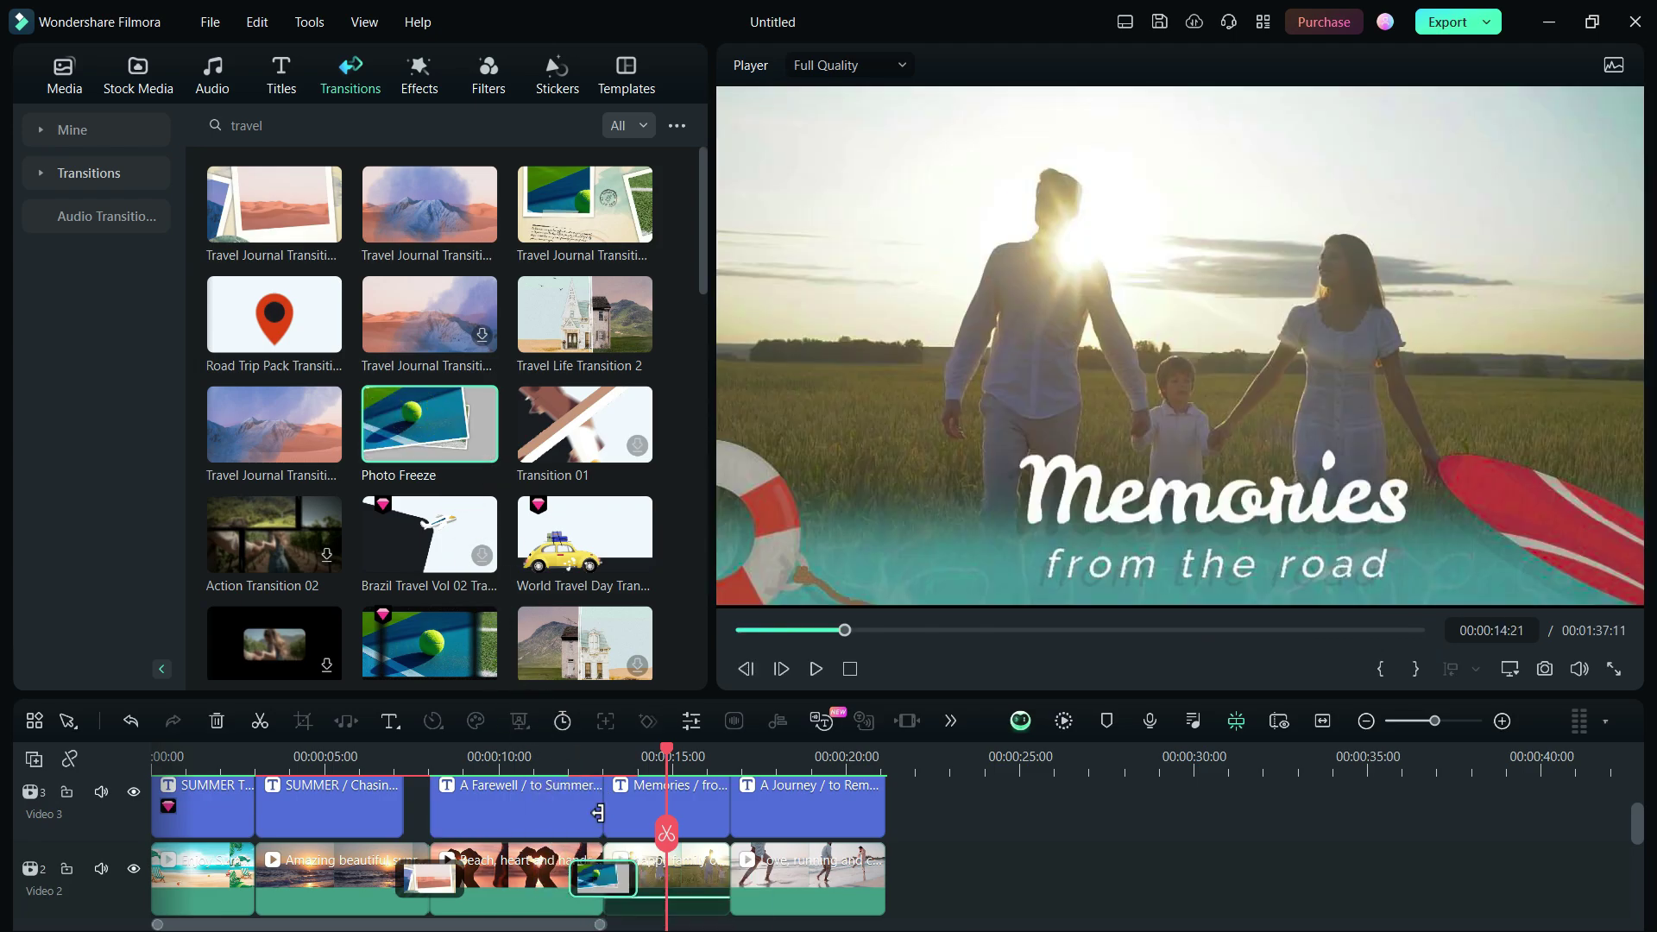
pyautogui.moveTo(577, 805); pyautogui.dragTo(573, 805)
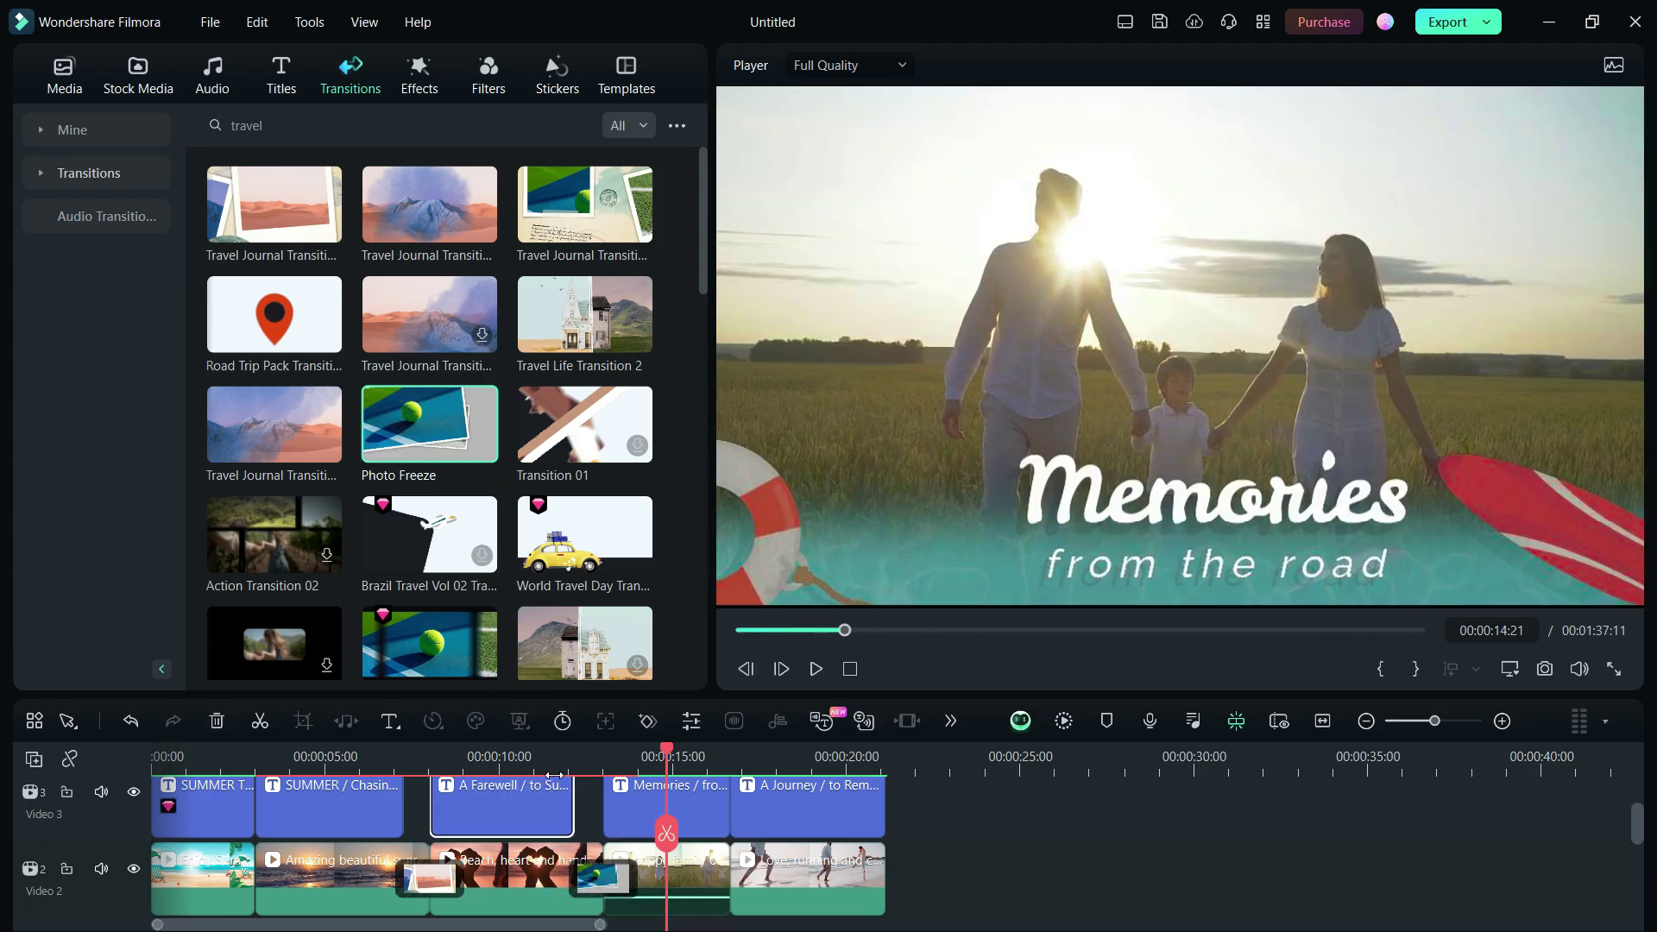
pyautogui.click(816, 669)
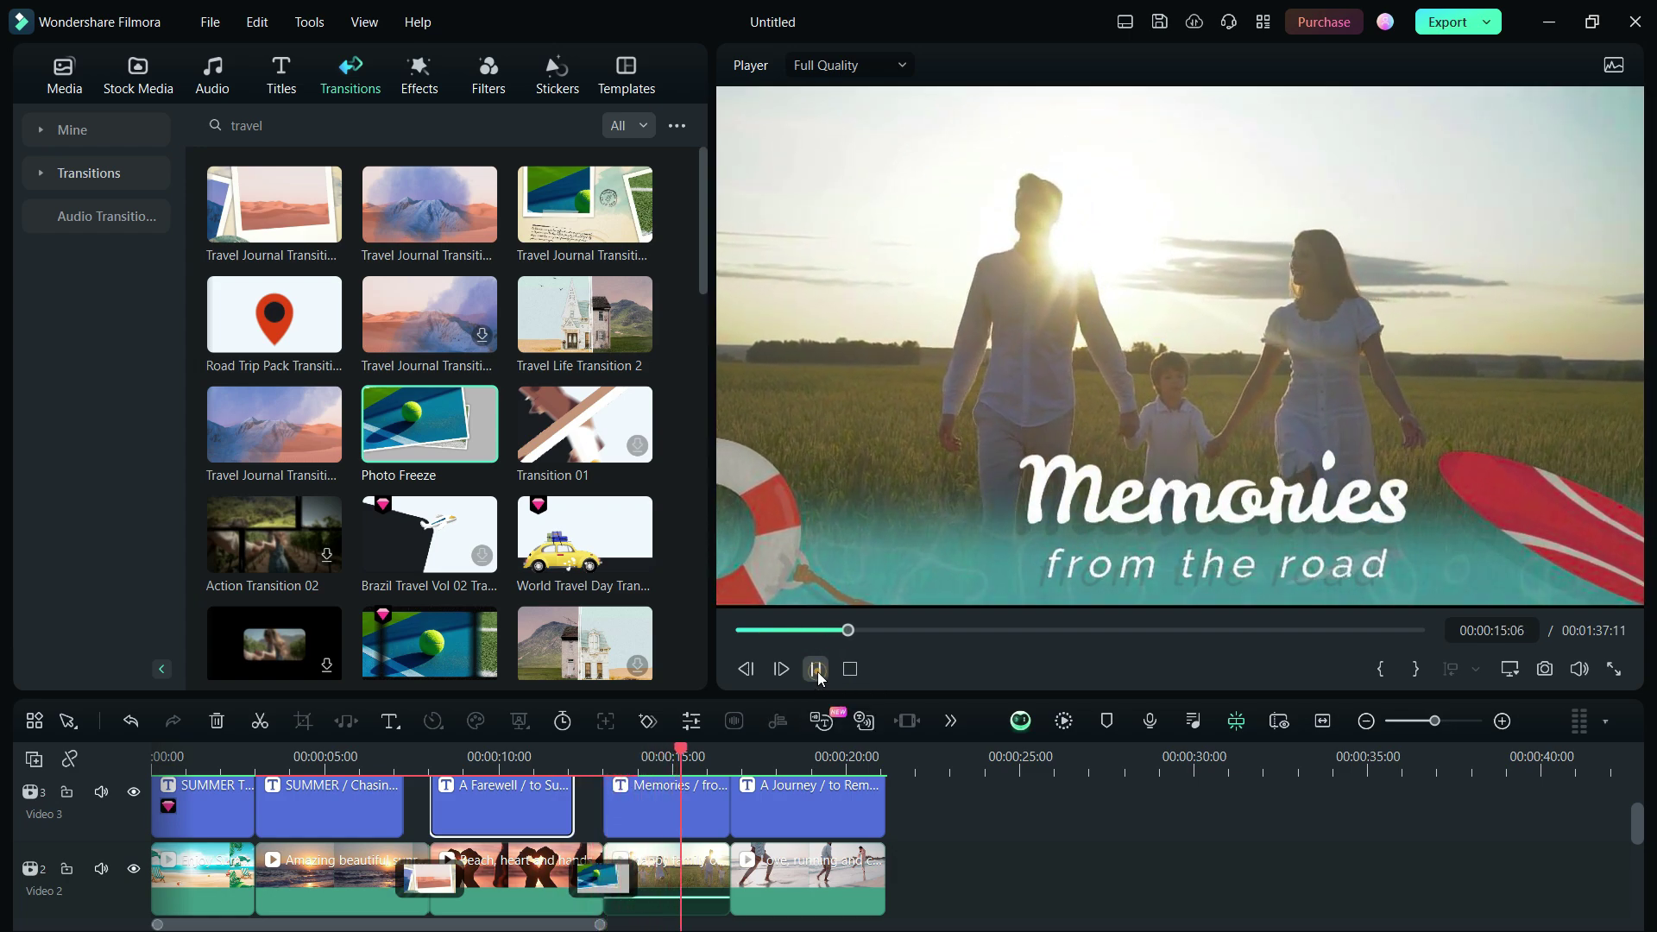
# Step: Trim the Memories title to end at 00:00:15:19 and play it back
pyautogui.scroll(-3, 427, 391)
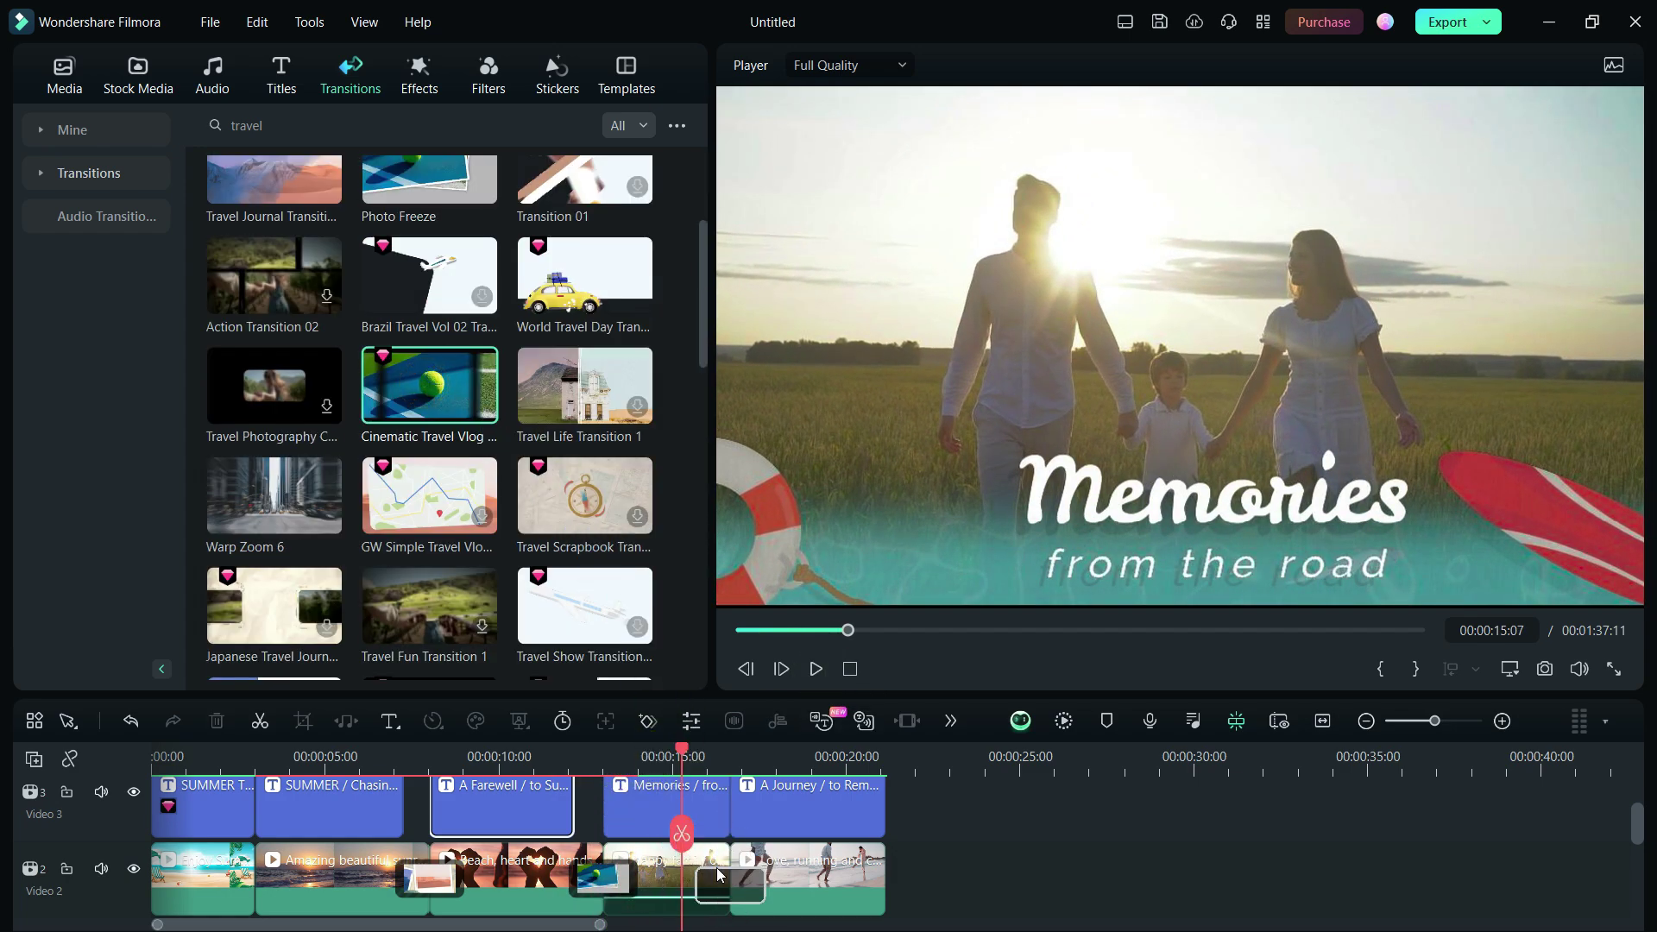
pyautogui.moveTo(729, 804); pyautogui.dragTo(697, 812)
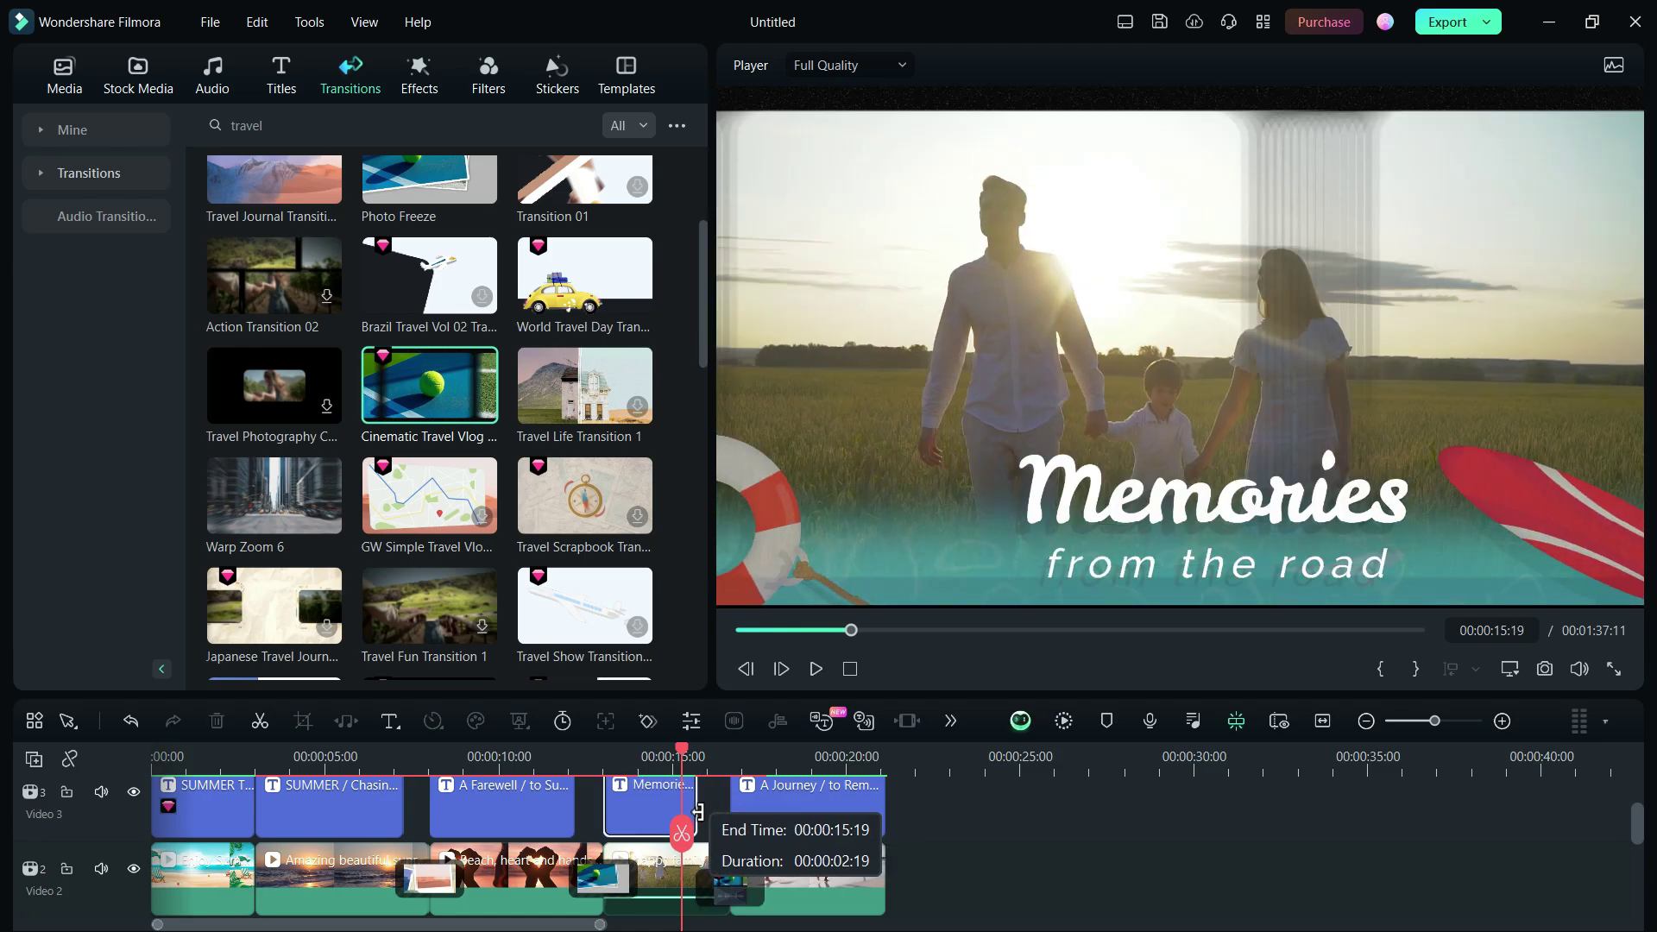
pyautogui.click(816, 669)
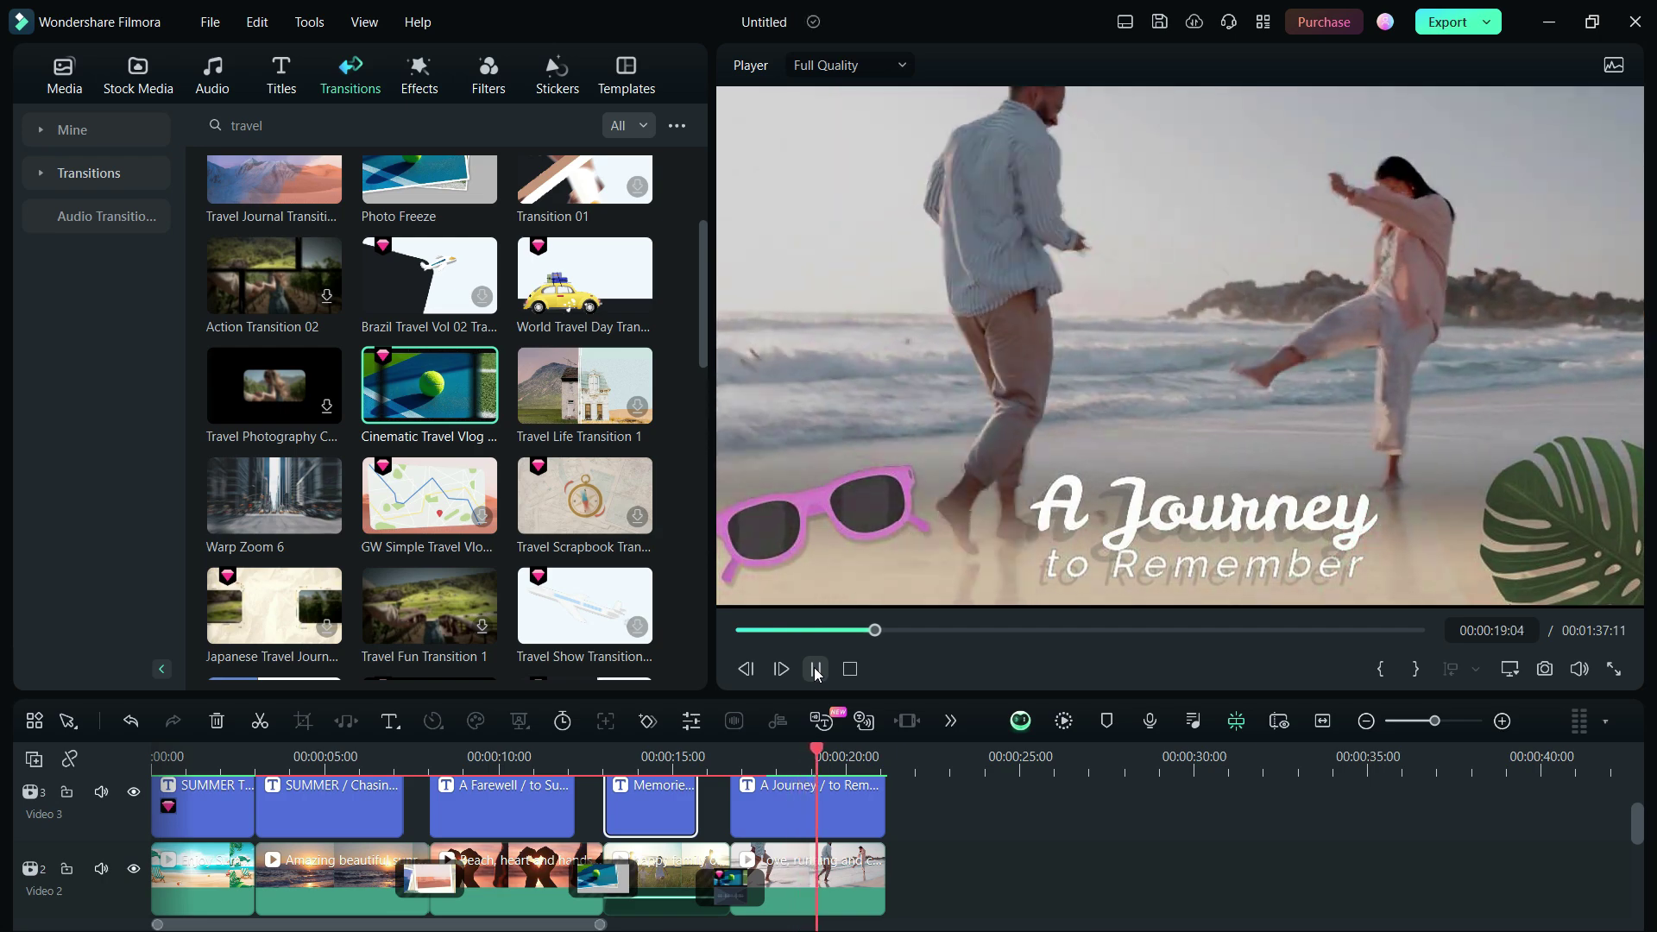
pyautogui.scroll(-2, 975, 826)
pyautogui.press('space')
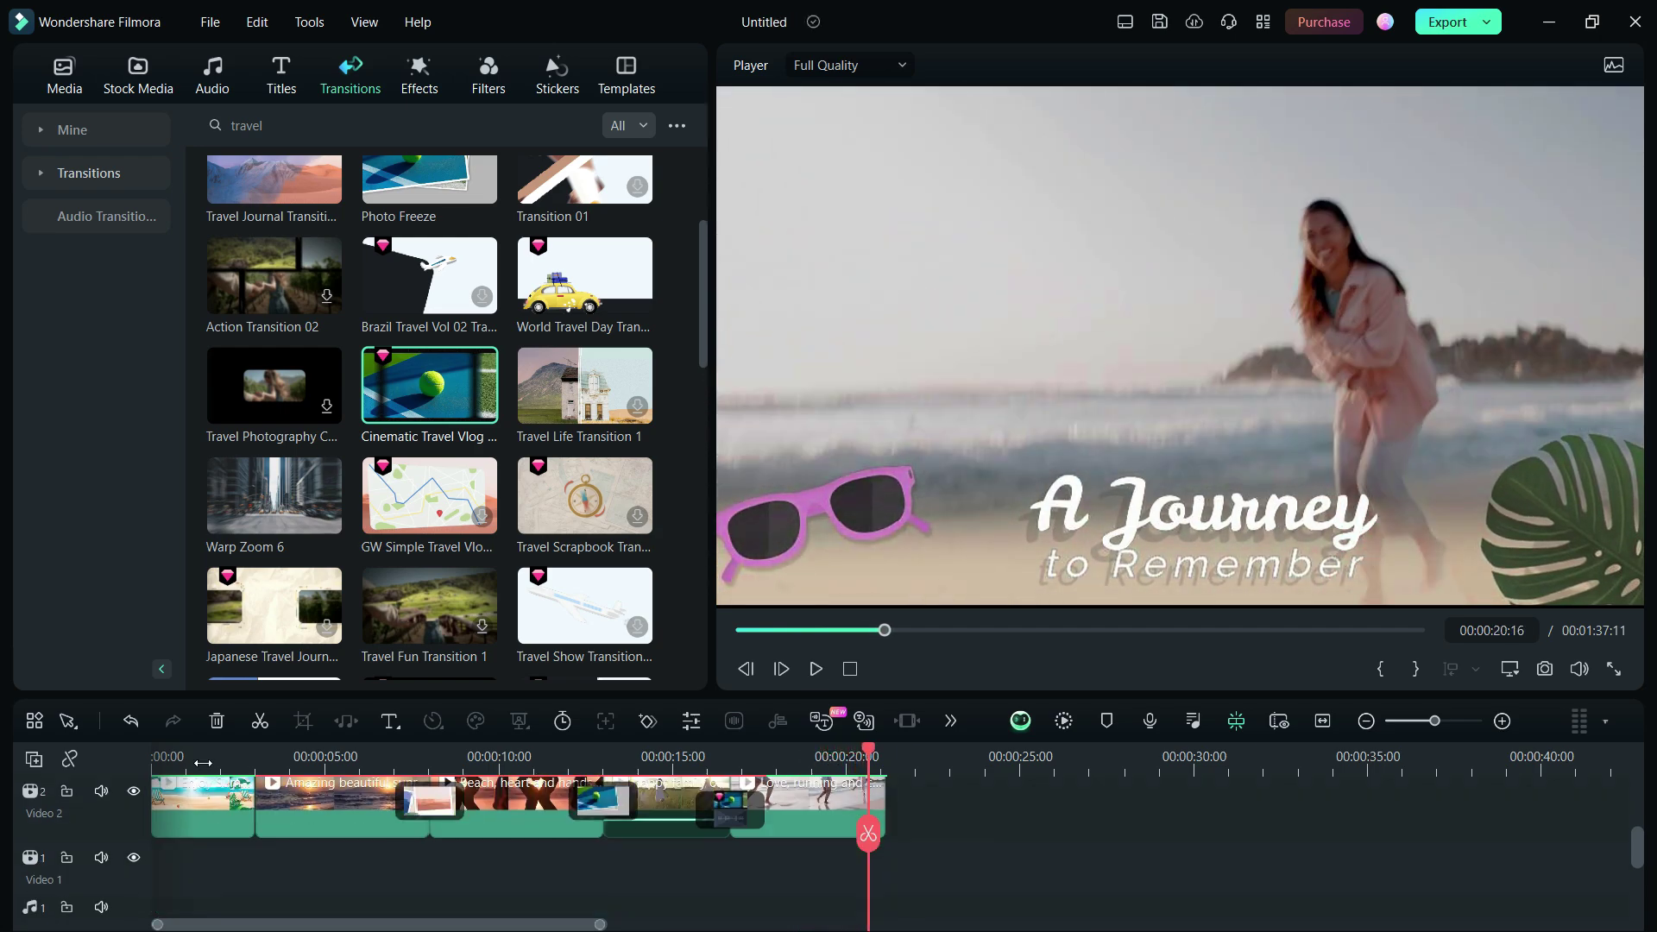
# Step: Return the playhead to the start and search the Audio library for summer music
pyautogui.click(170, 752)
pyautogui.moveTo(167, 758); pyautogui.dragTo(123, 767)
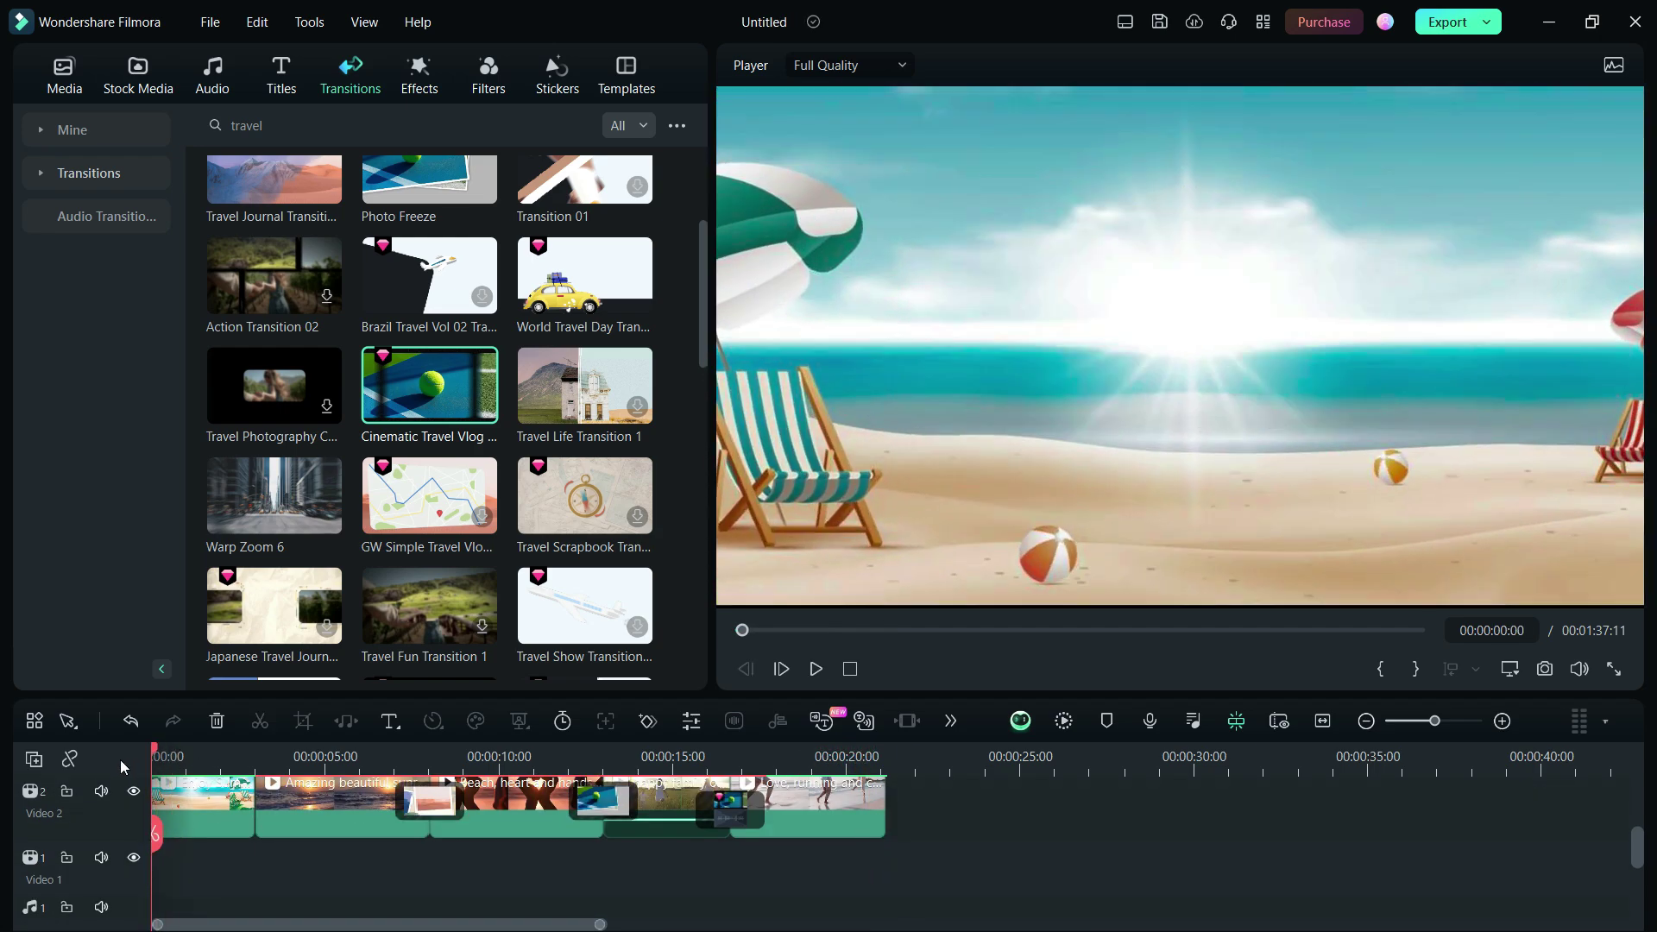
pyautogui.click(214, 82)
pyautogui.click(307, 125)
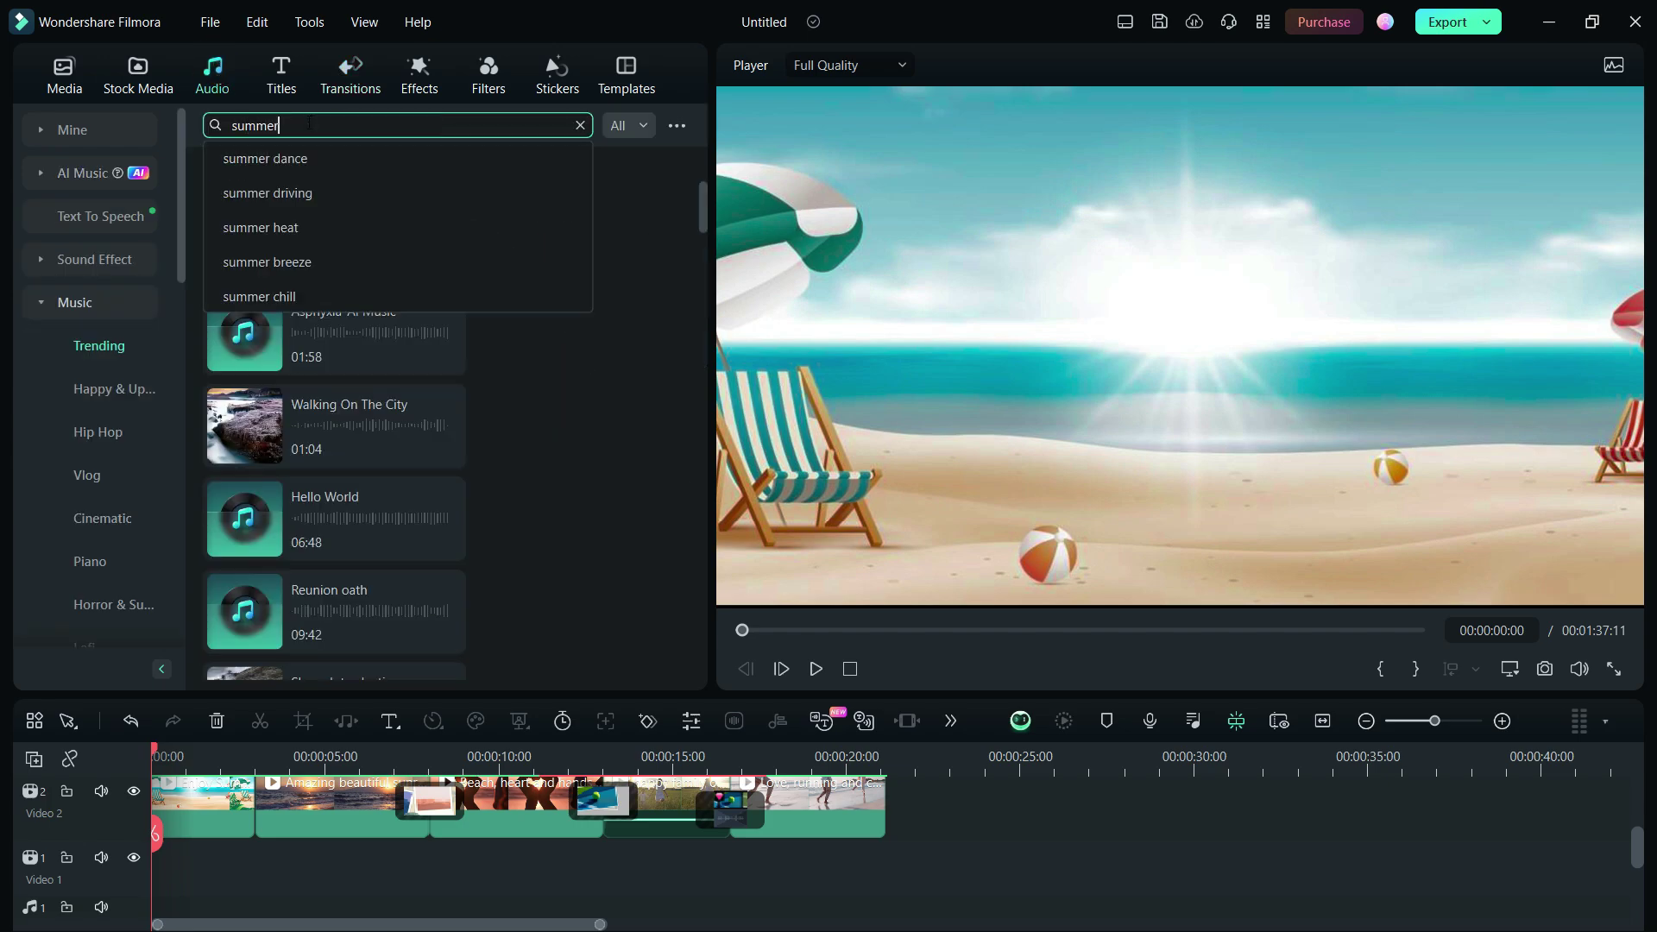
pyautogui.press('Return')
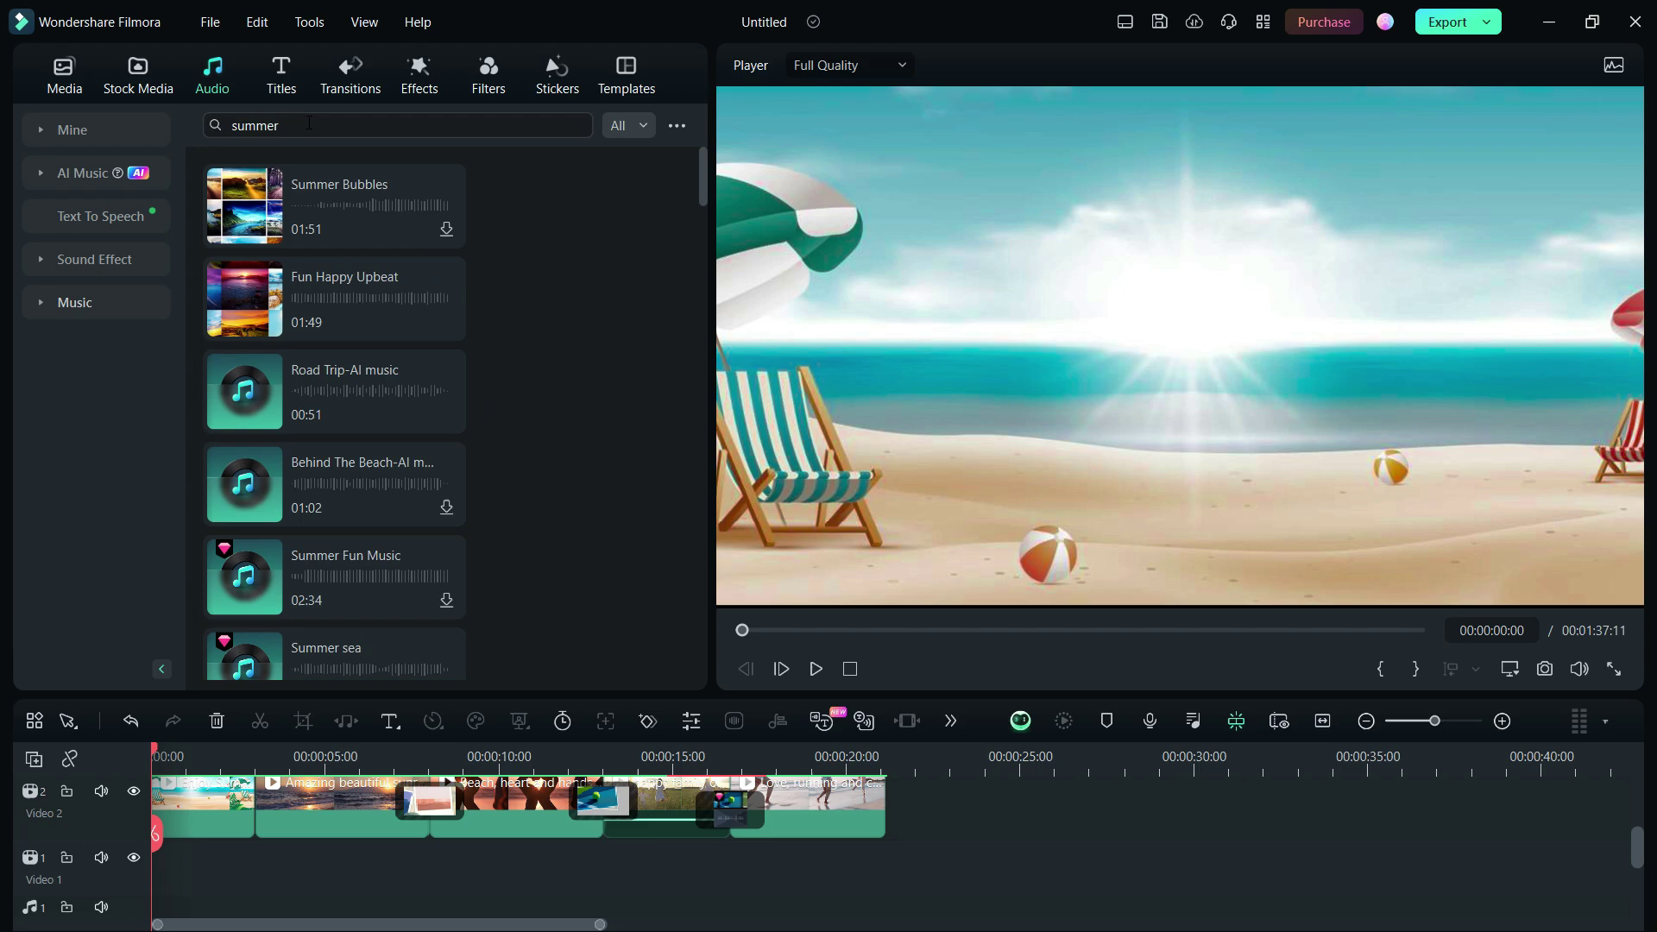
# Step: Audition Summer Bubbles, Fun Happy Upbeat, Summer Fun Music, Road Trip-AI and Lucky Summer Bonanza
pyautogui.click(246, 207)
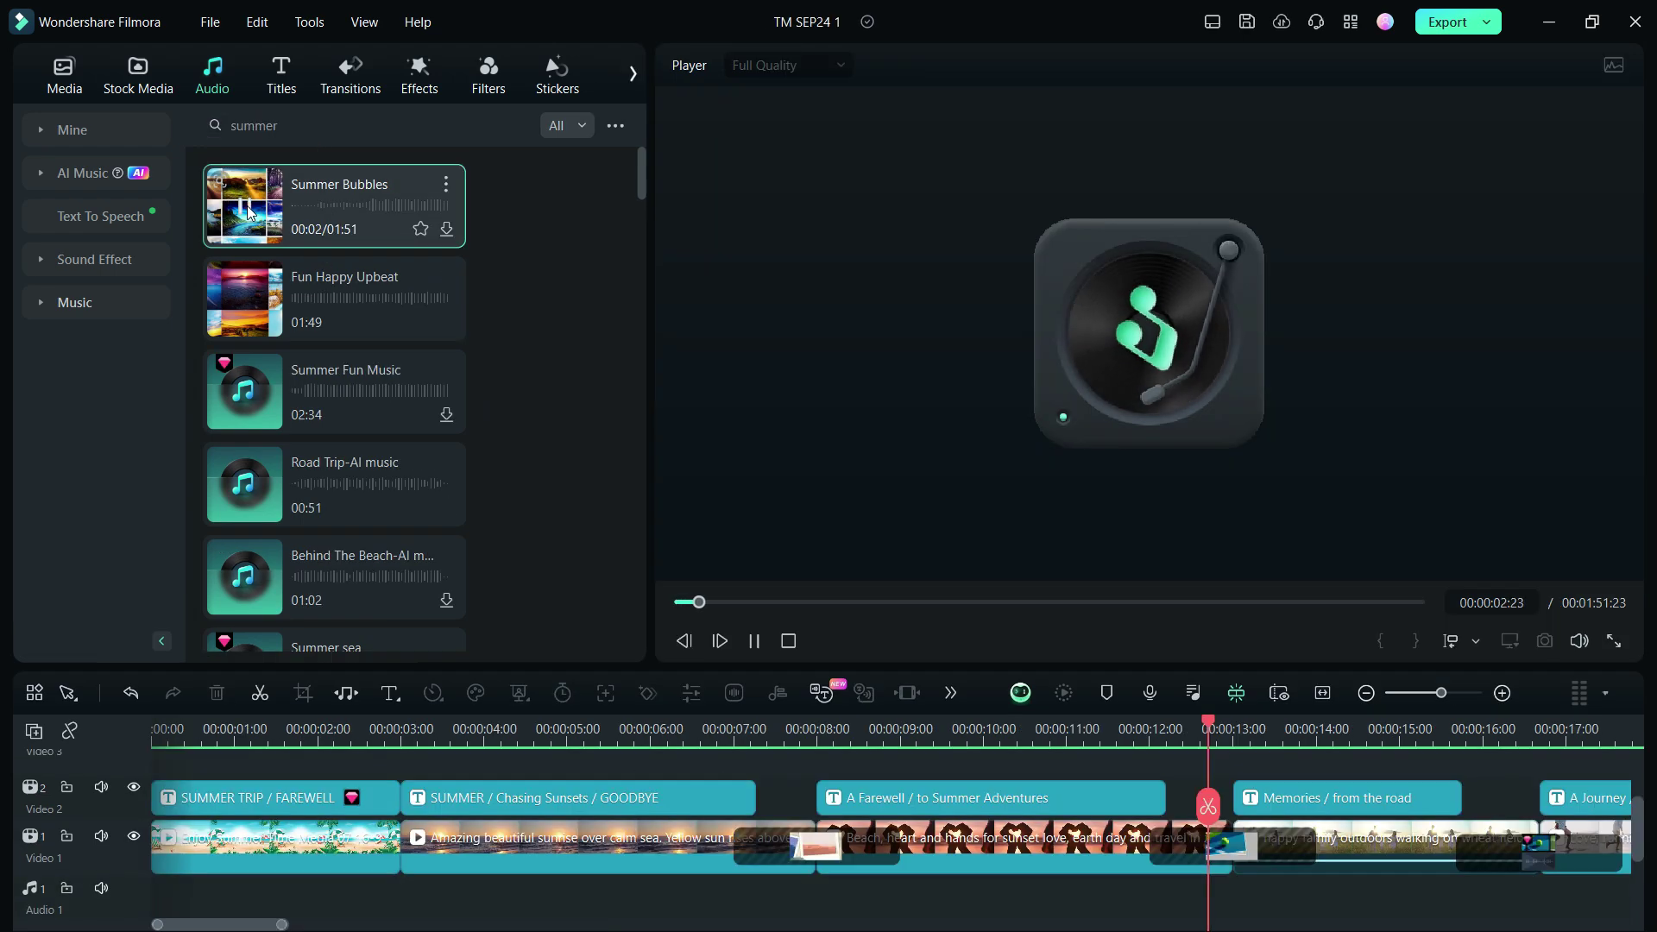
pyautogui.click(246, 298)
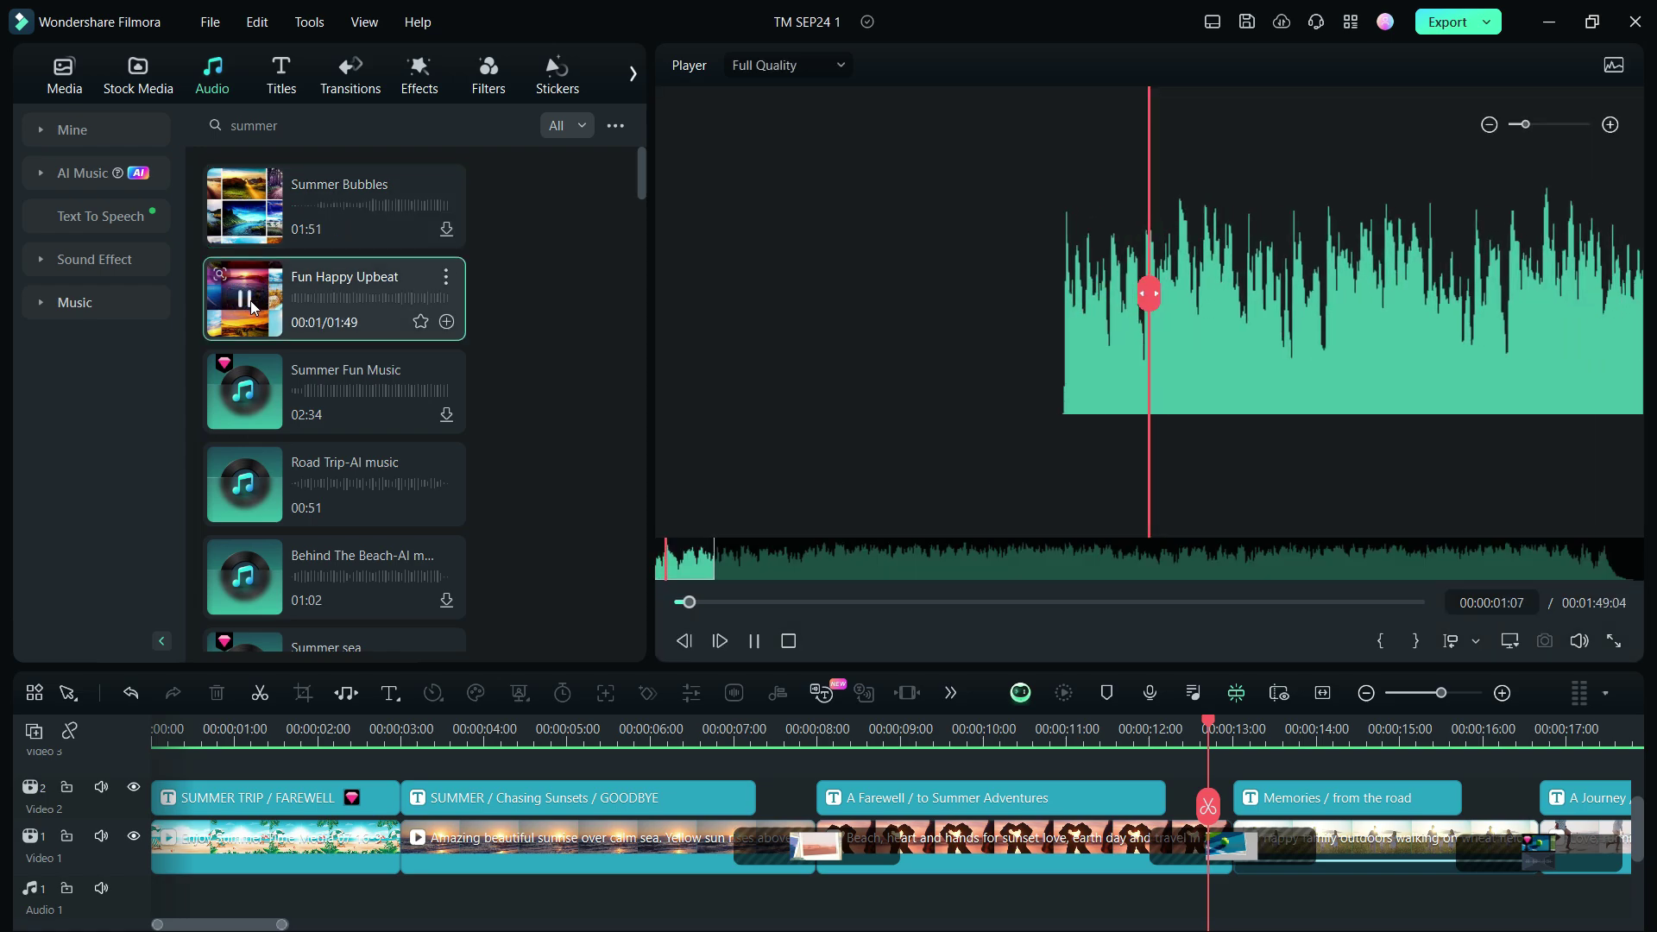
pyautogui.click(247, 394)
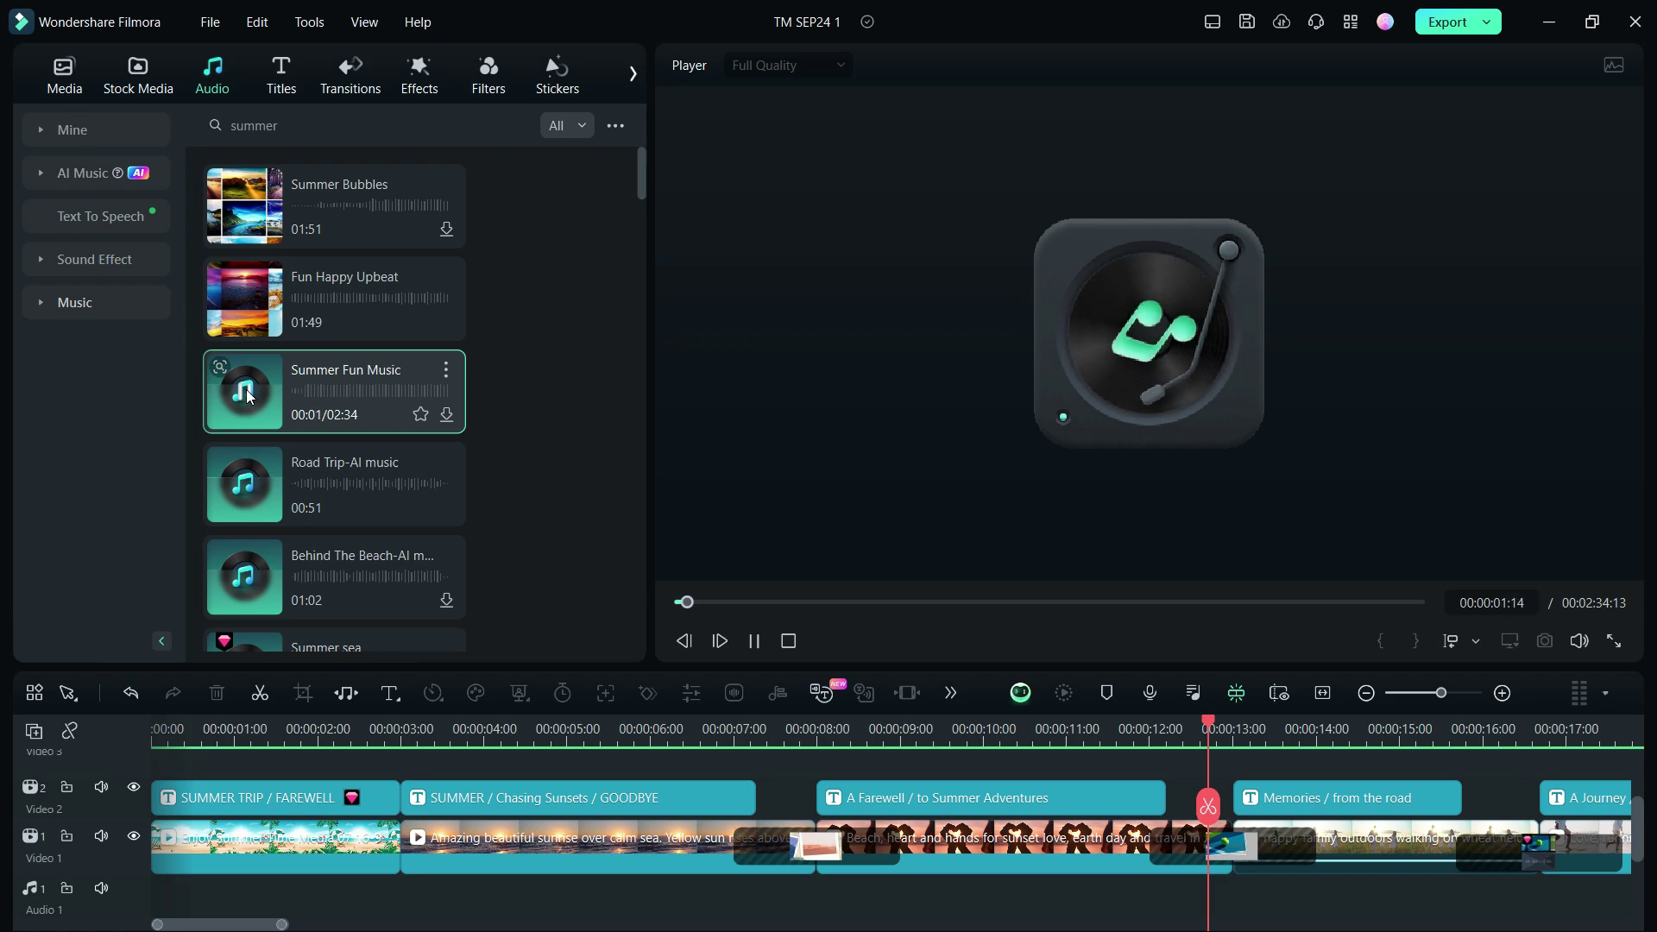
pyautogui.click(246, 484)
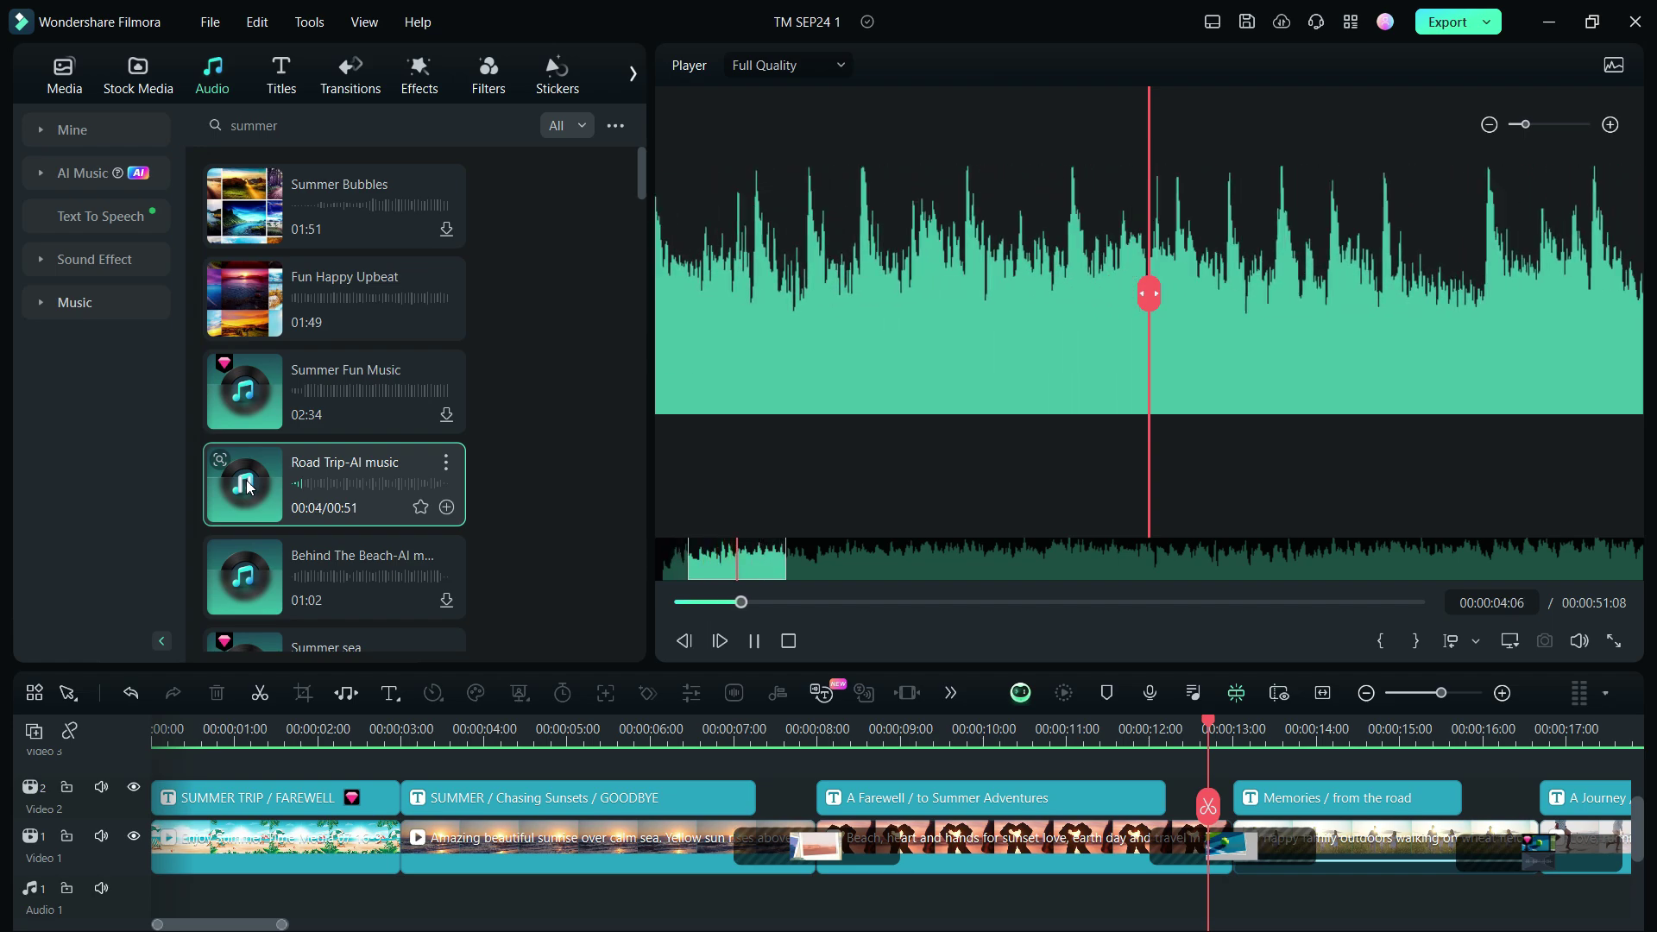
pyautogui.scroll(-7, 248, 485)
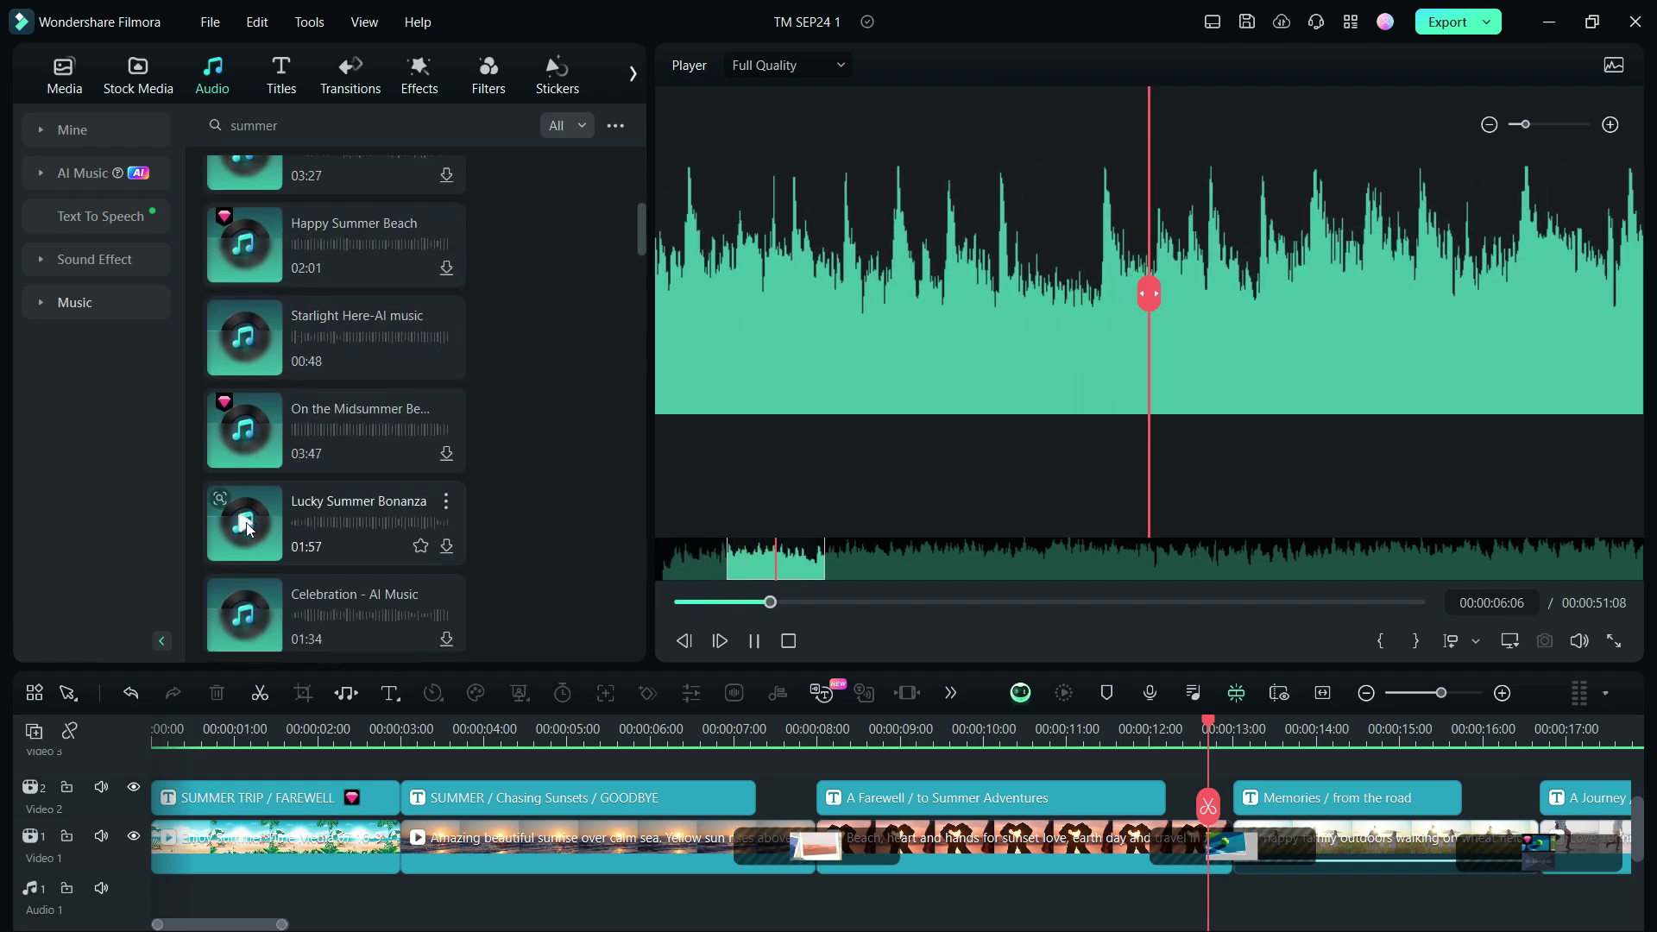
pyautogui.click(243, 526)
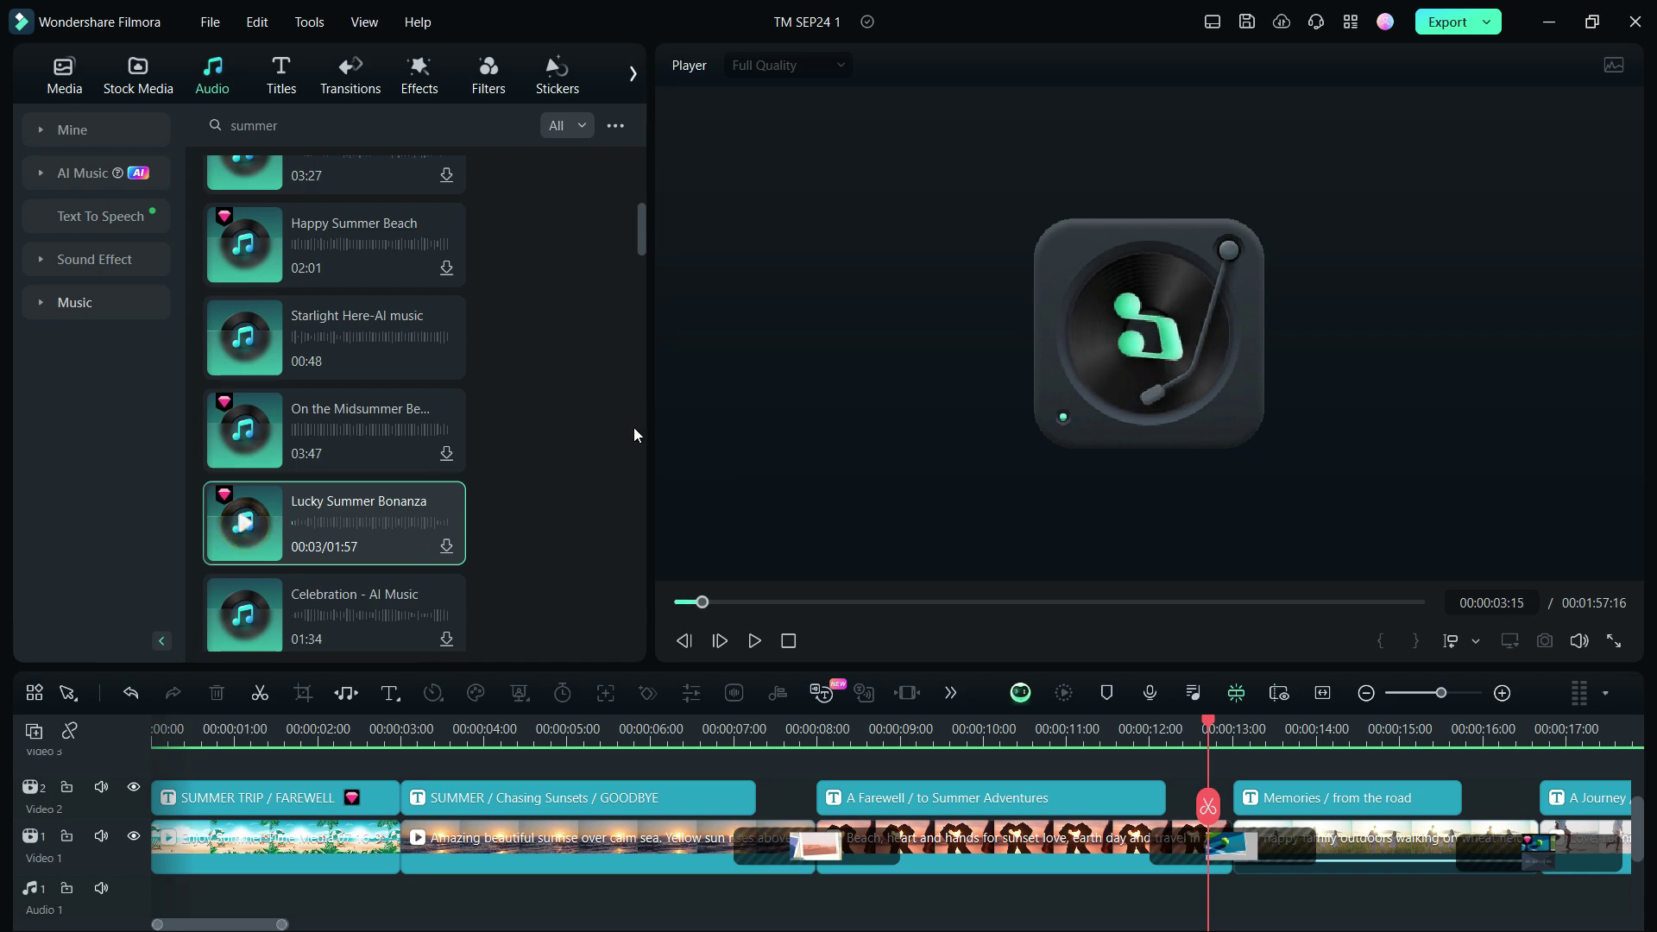
# Step: Add Road Trip-AI to the audio track, trim it to end with the video, and open its audio settings
pyautogui.scroll(5, 630, 426)
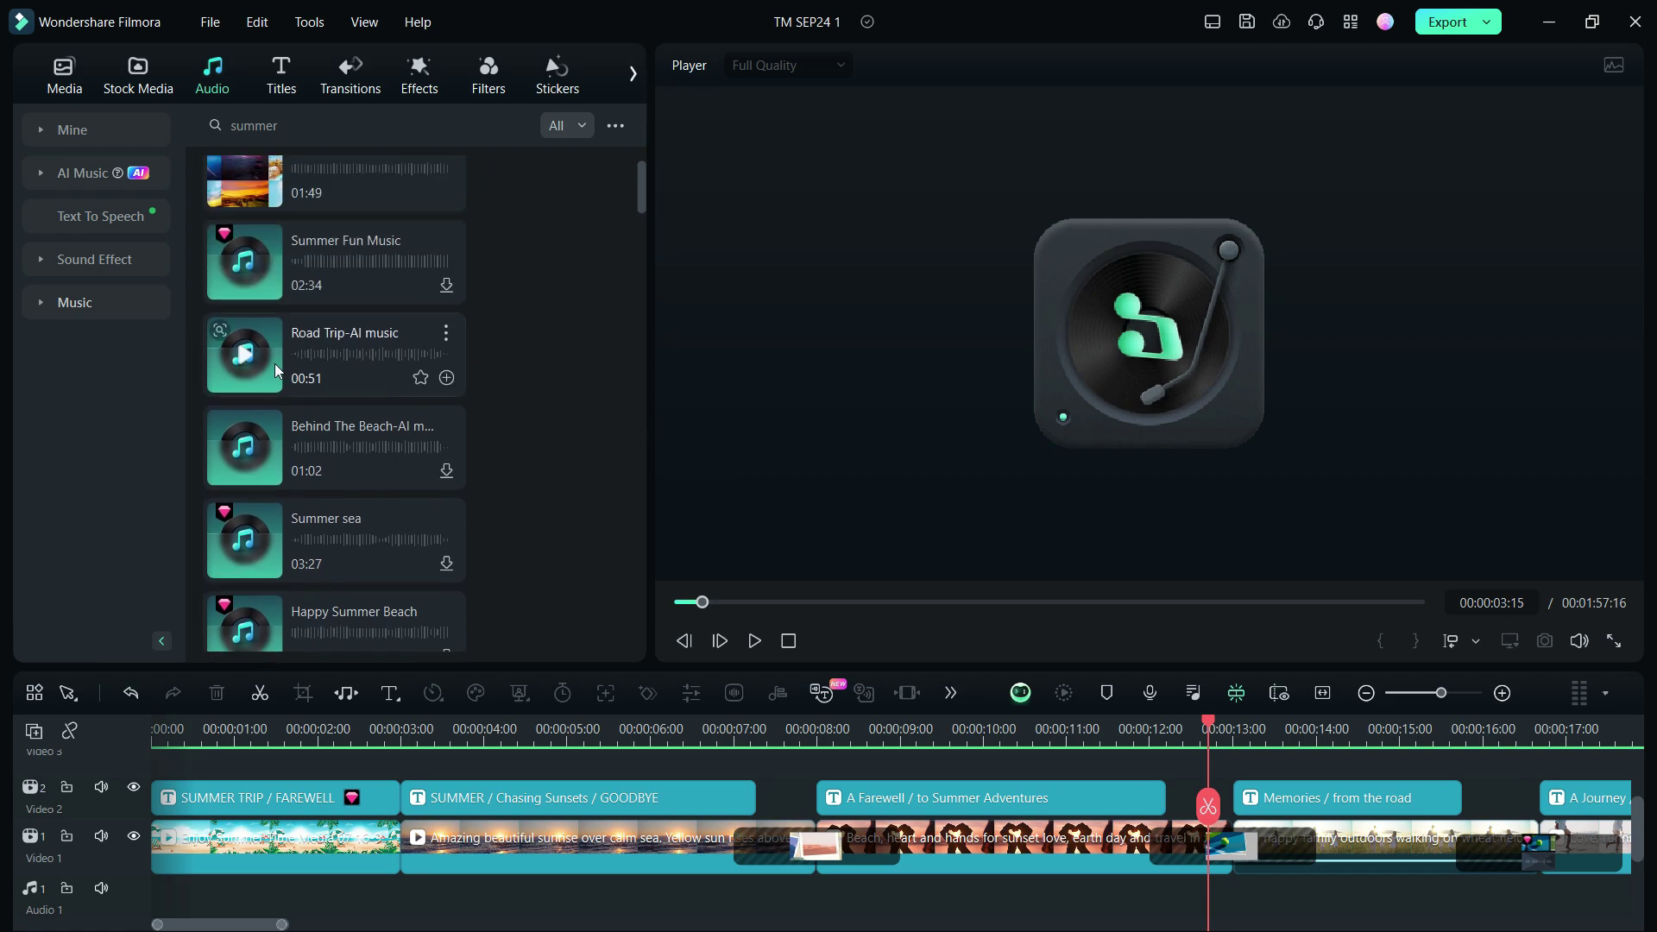
pyautogui.moveTo(276, 371); pyautogui.dragTo(138, 869)
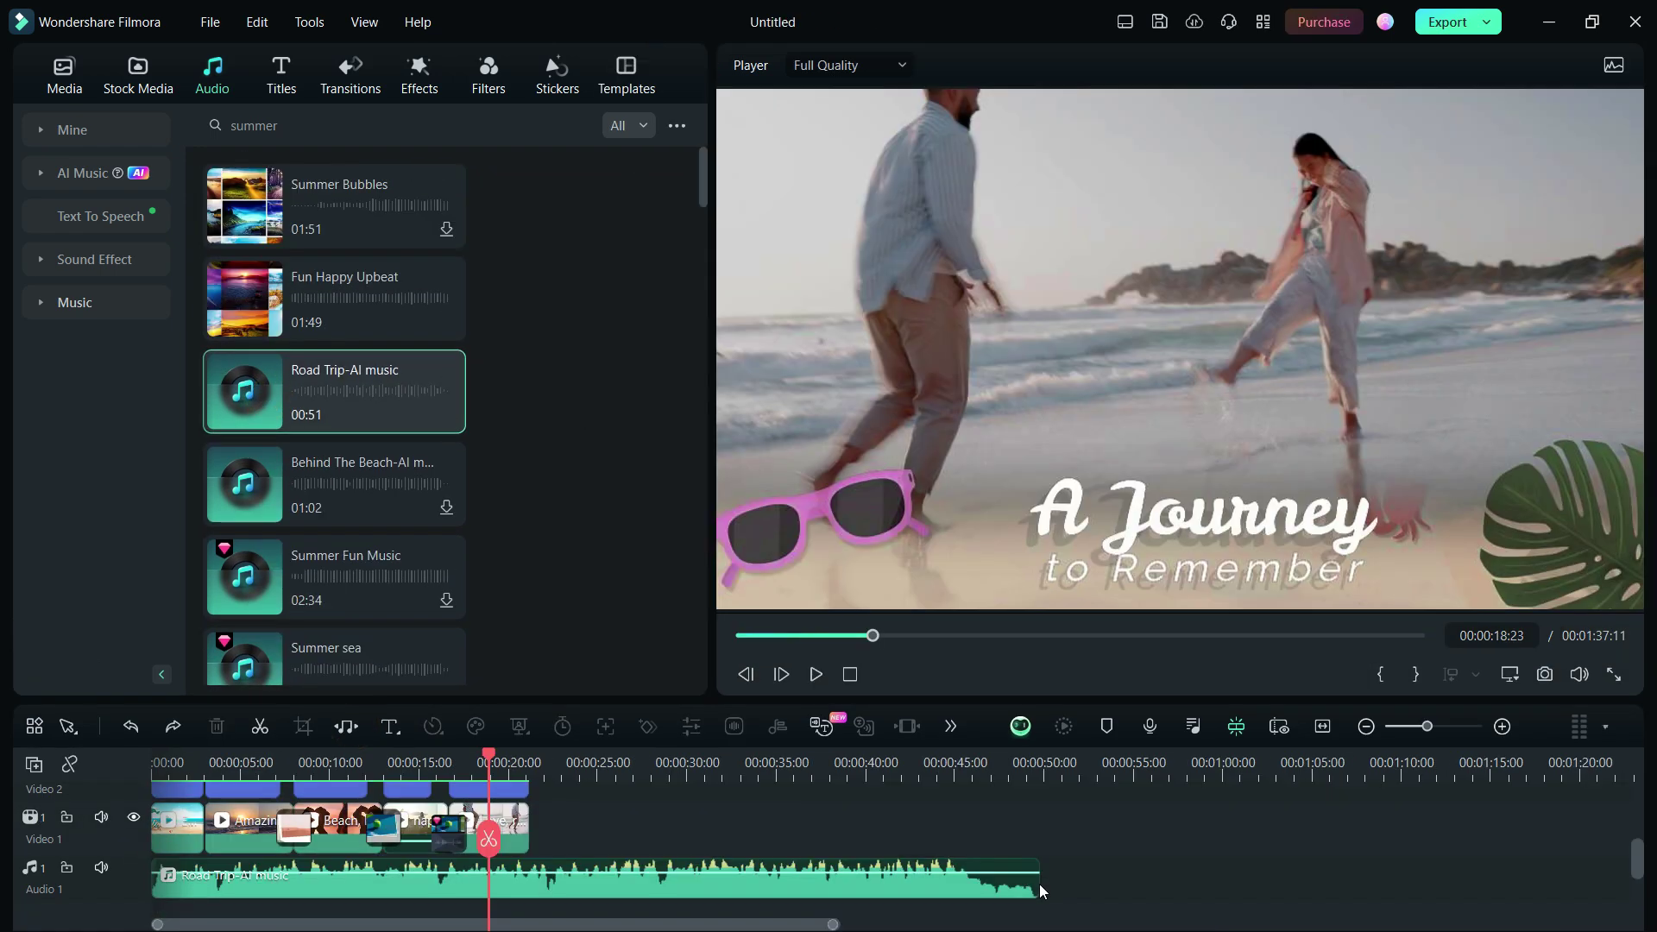
pyautogui.moveTo(1044, 892); pyautogui.dragTo(701, 886)
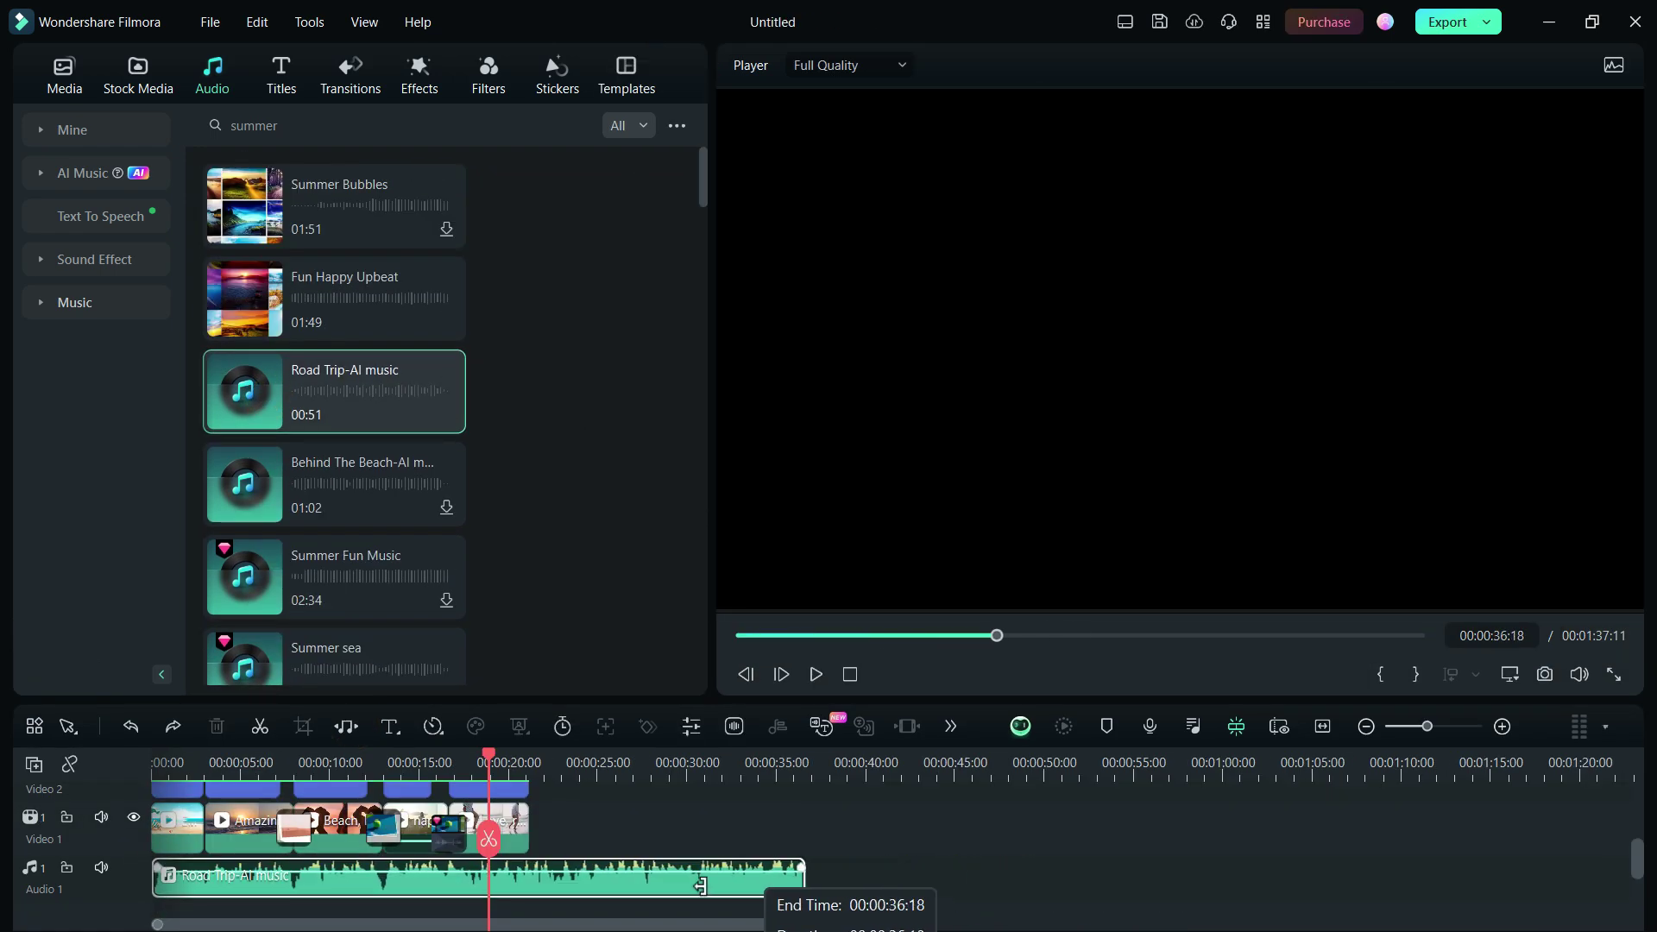
pyautogui.moveTo(531, 886); pyautogui.dragTo(528, 886)
pyautogui.doubleClick(502, 889)
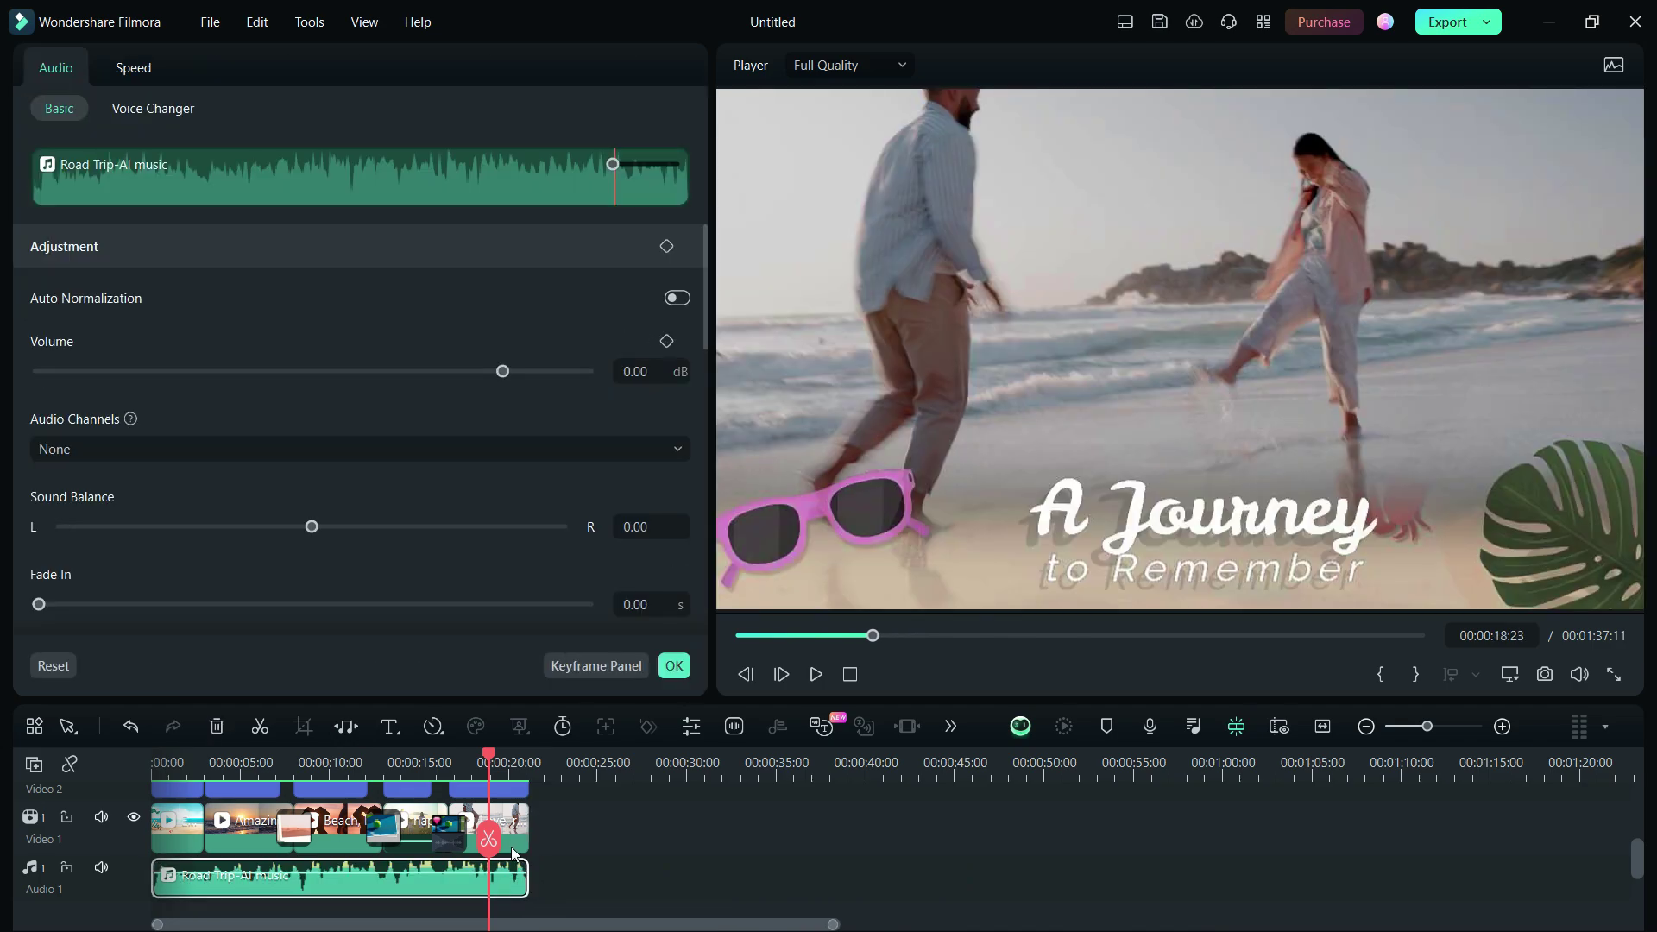
pyautogui.scroll(-2, 155, 561)
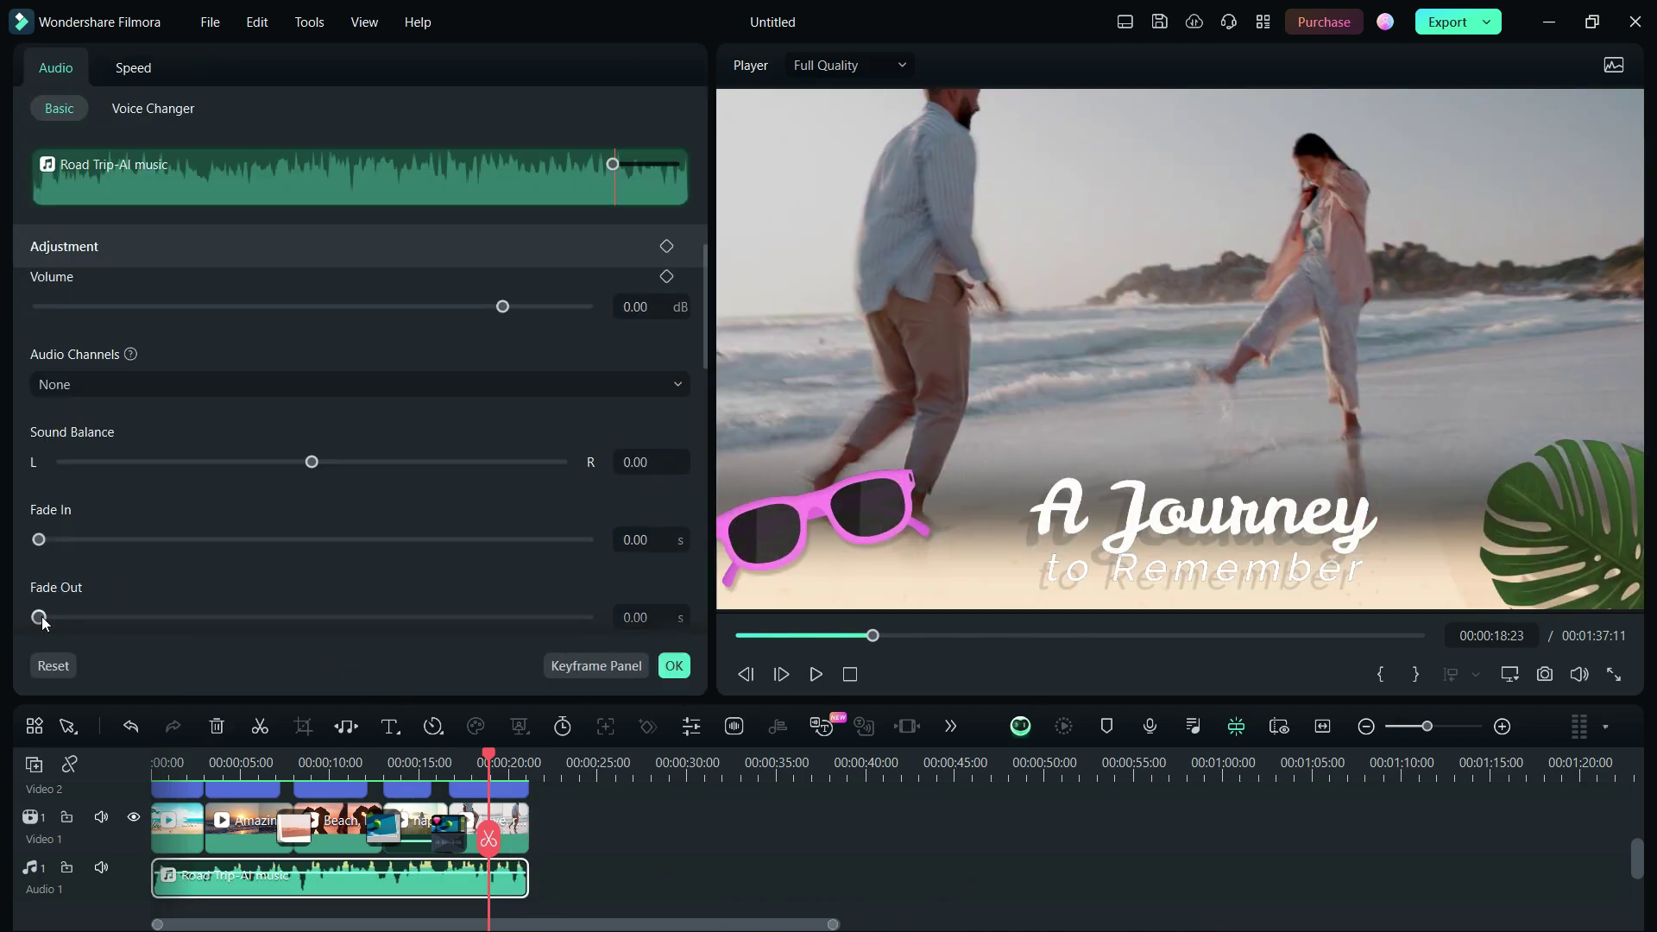